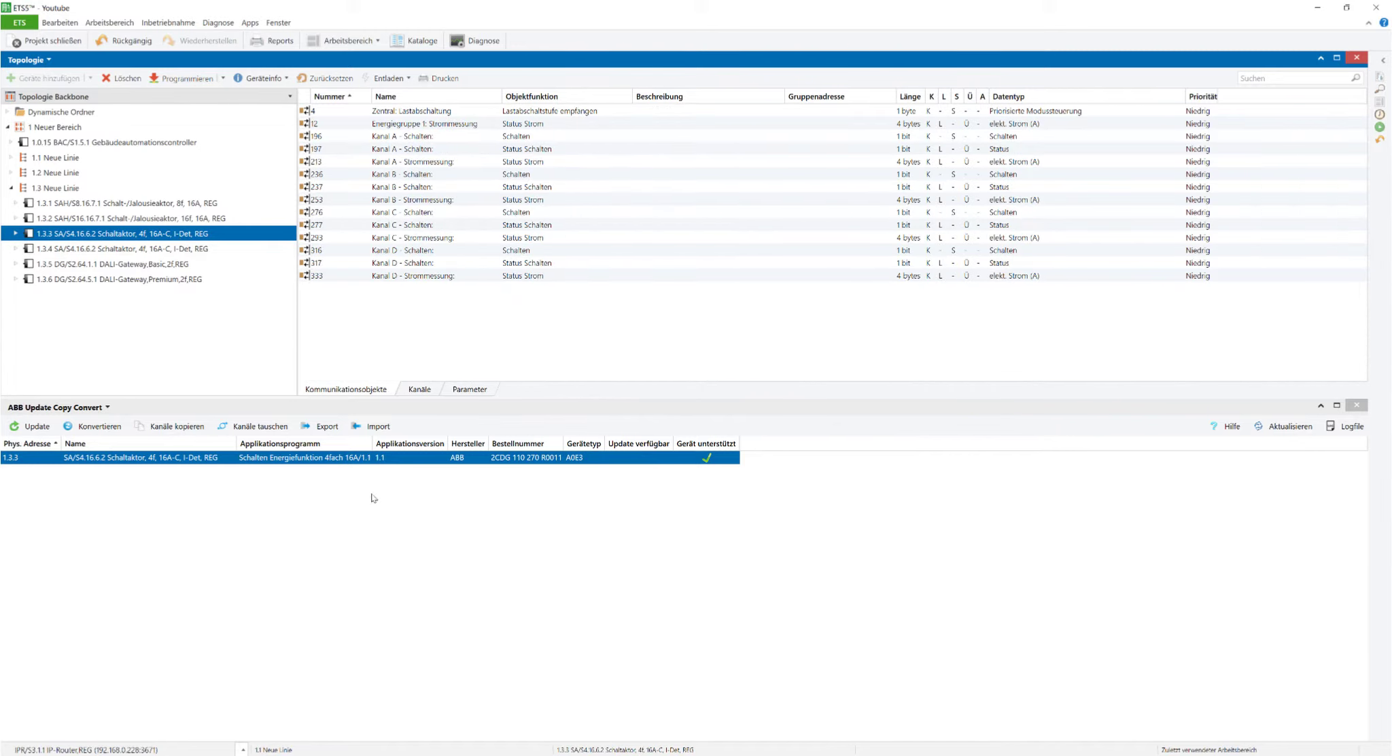
Update the application program of only switch actuator 1.3.4 to SA/S4.16.6.2 V1.1 and display the device's communication objects.
{"action": "left_click", "coordinate": [183, 249]}
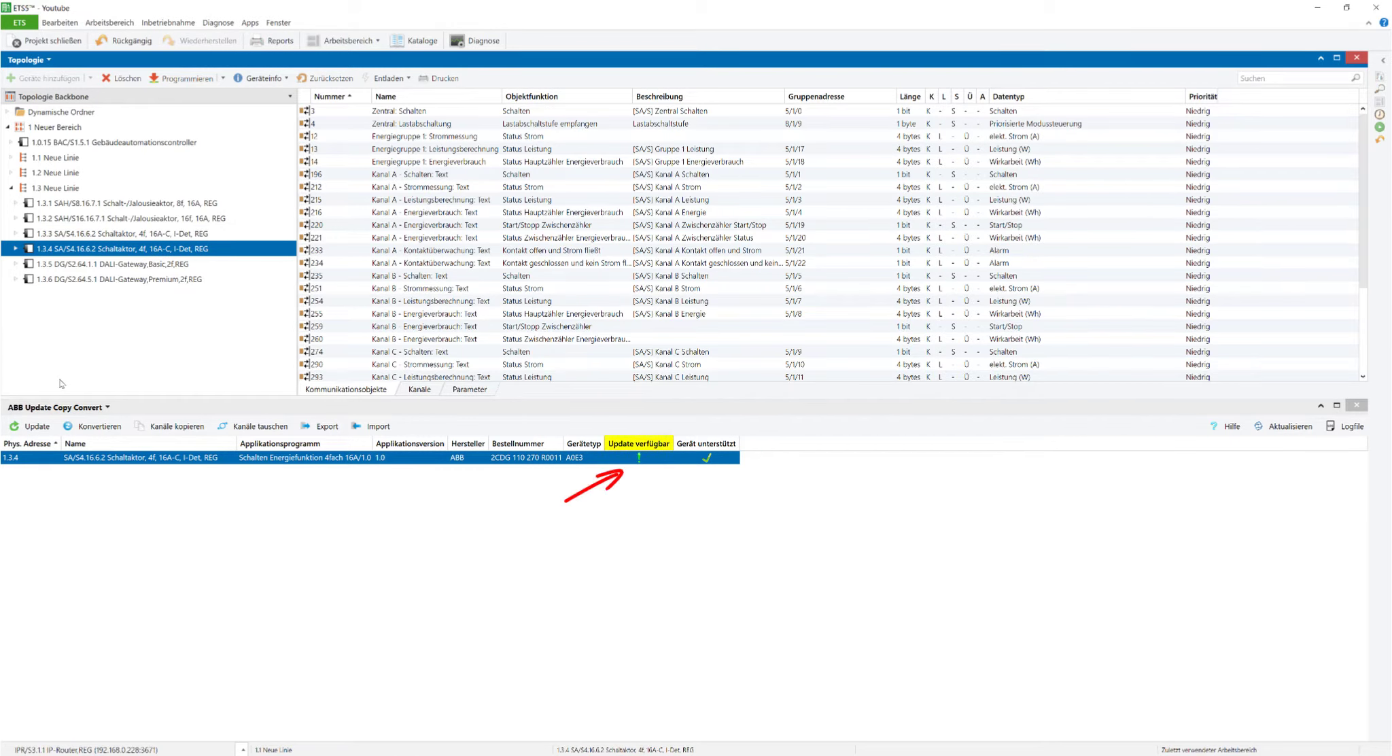
{"action": "left_click", "coordinate": [37, 428]}
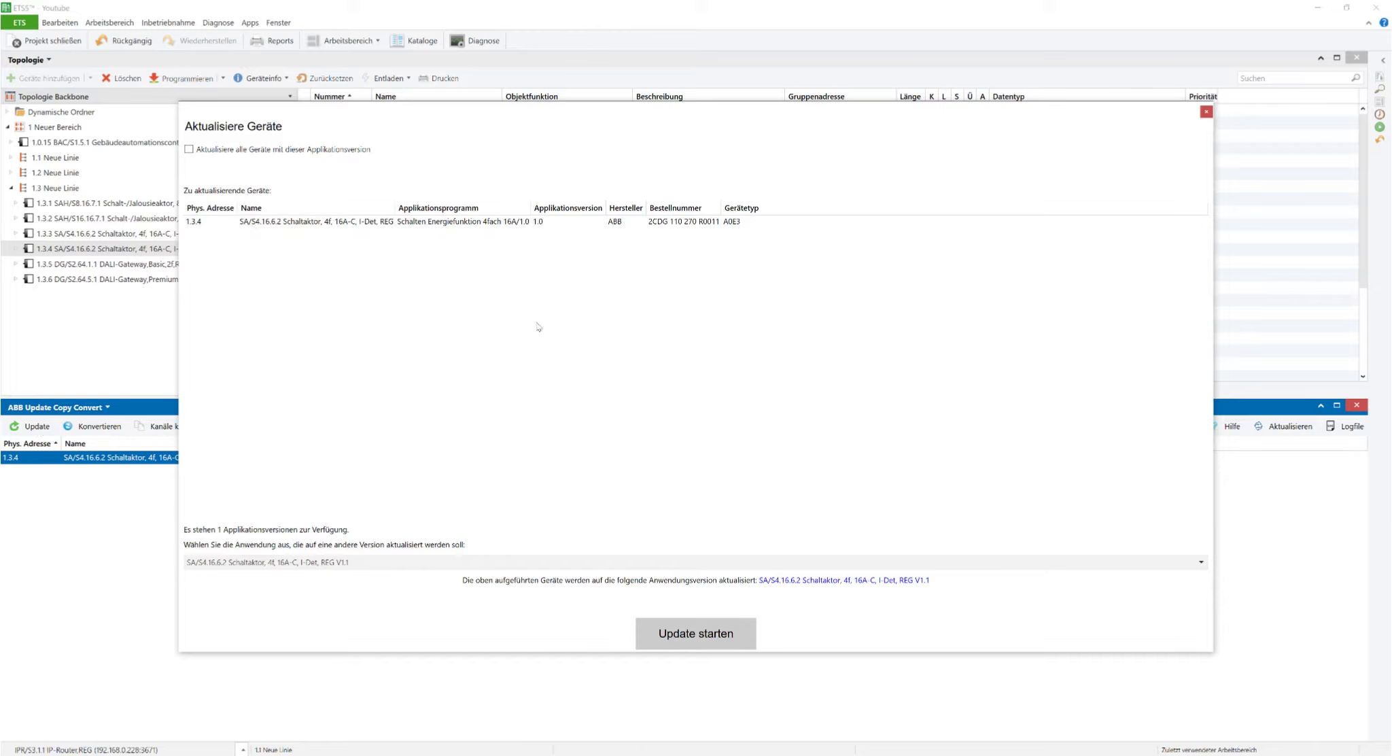
{"action": "left_click", "coordinate": [367, 561]}
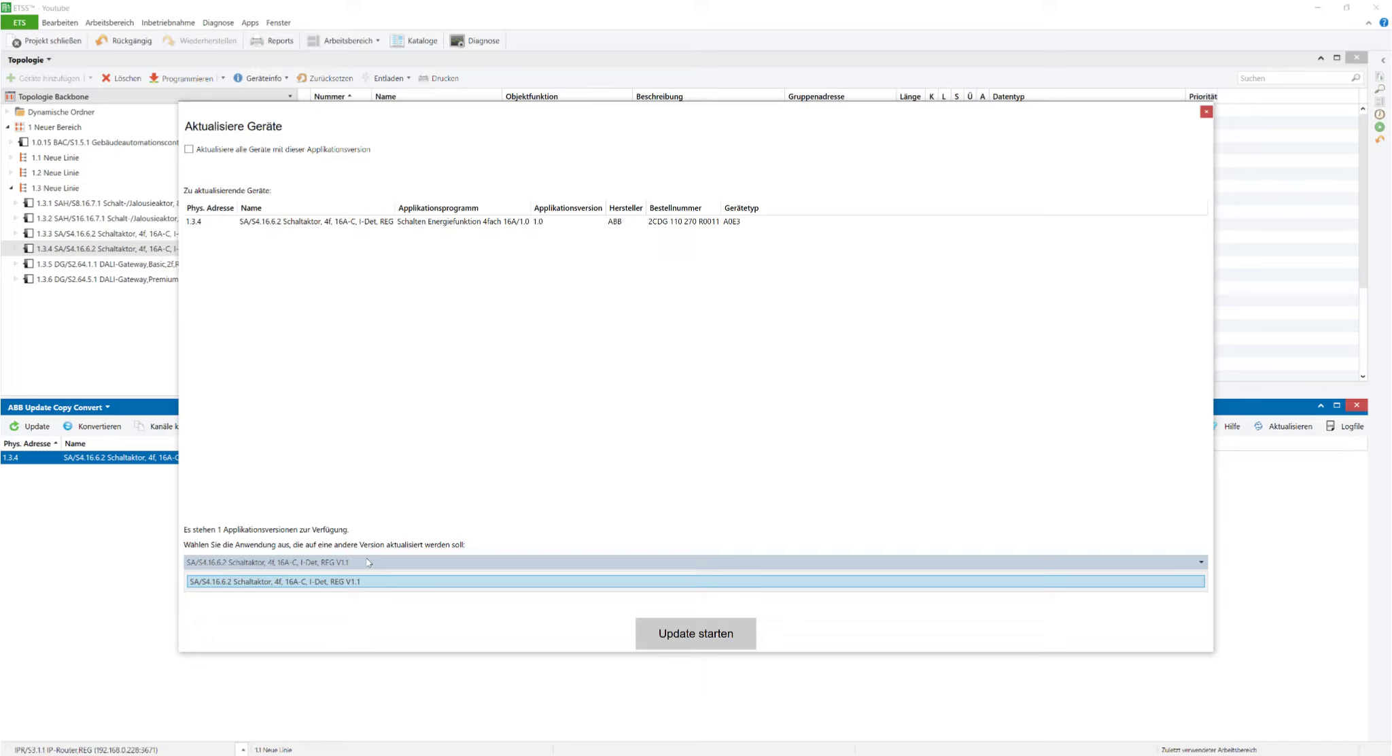
{"action": "left_click", "coordinate": [367, 562]}
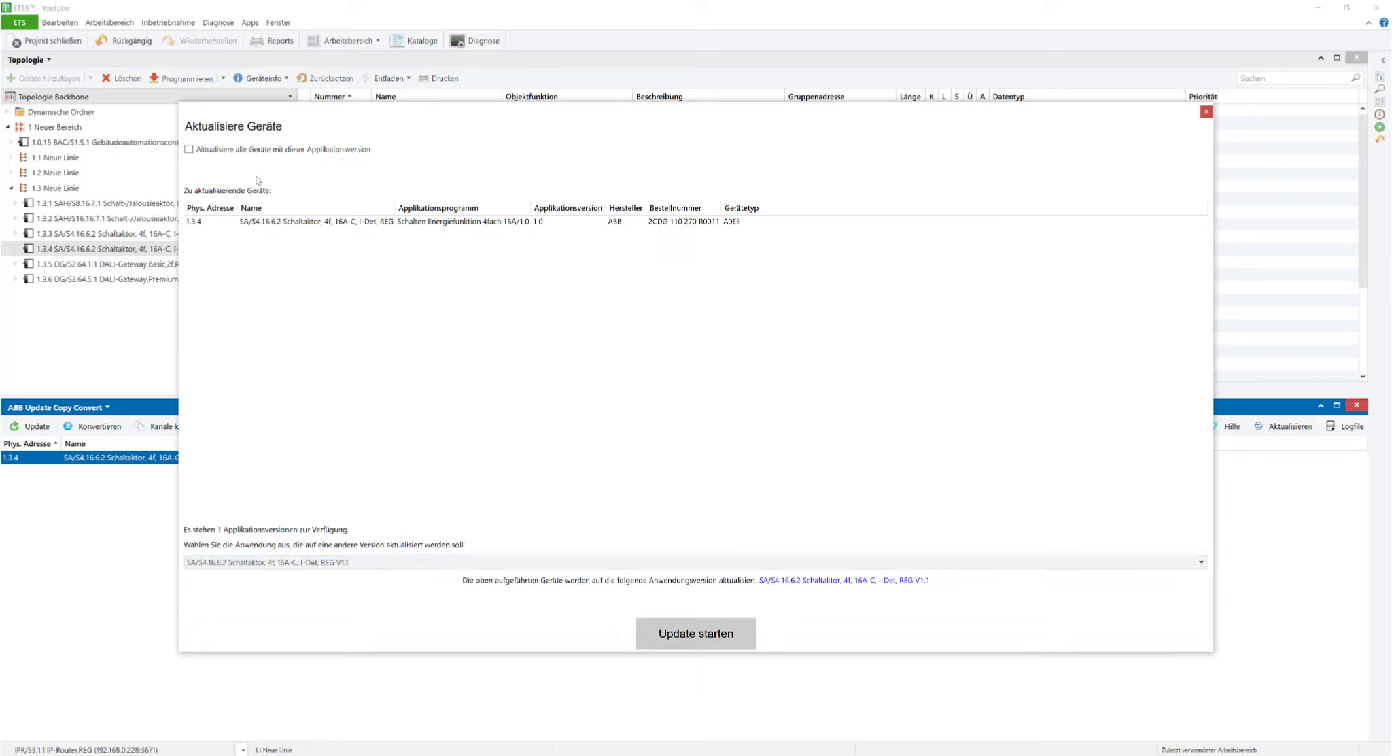
{"action": "left_click", "coordinate": [261, 151]}
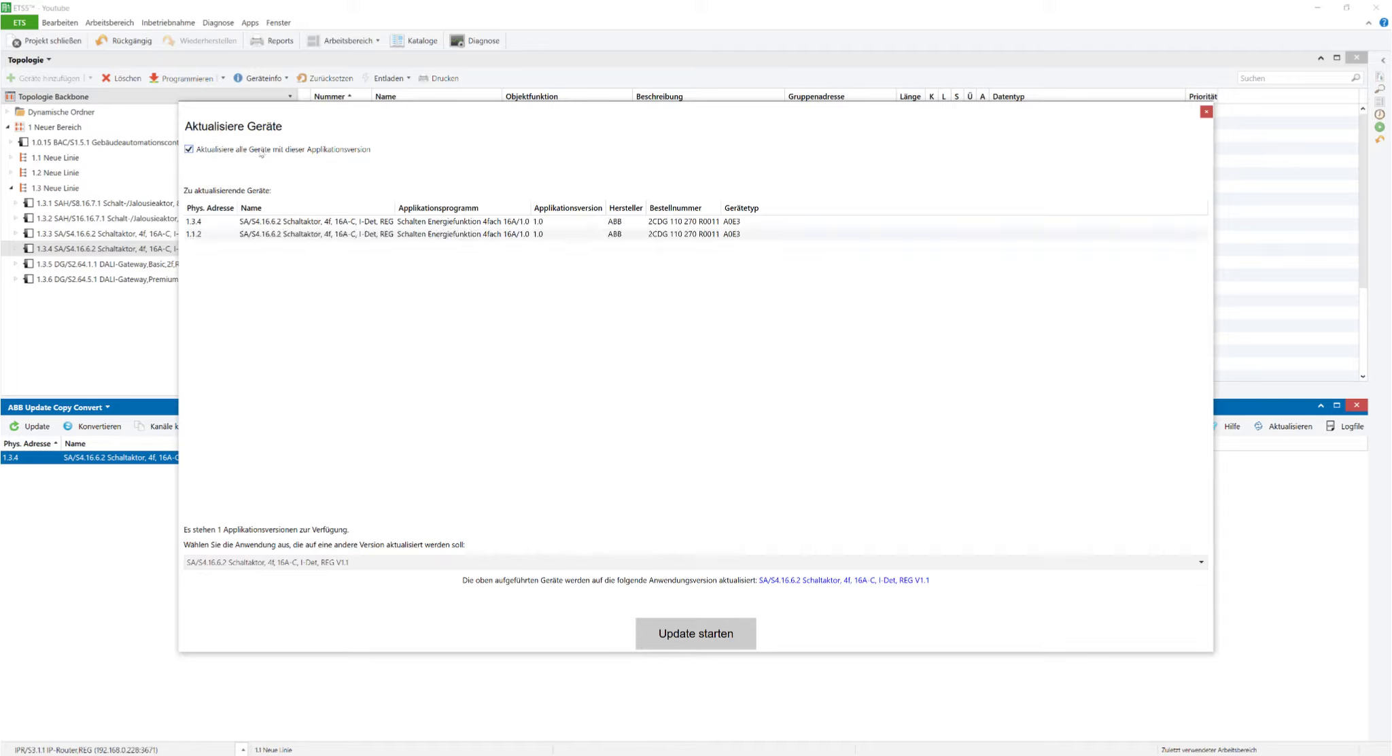
{"action": "left_click", "coordinate": [261, 151]}
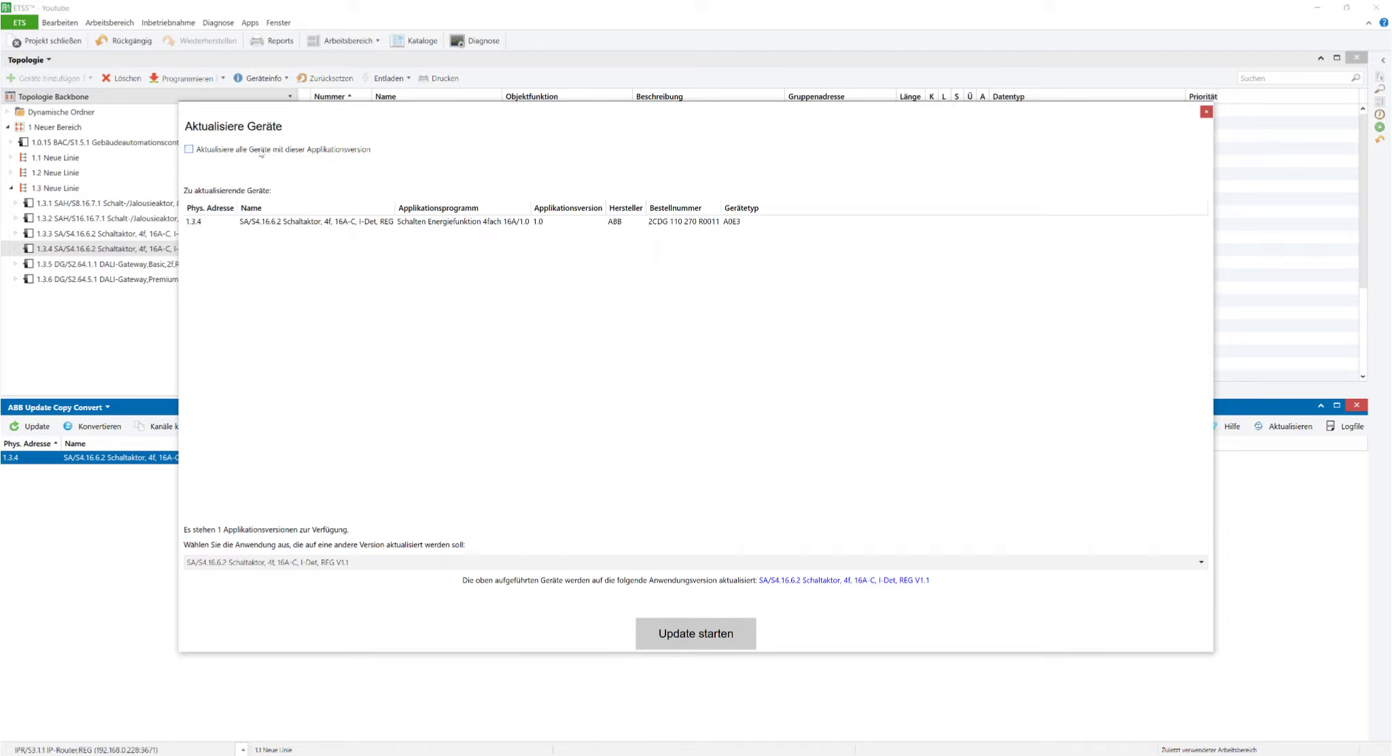
{"action": "left_click", "coordinate": [702, 637]}
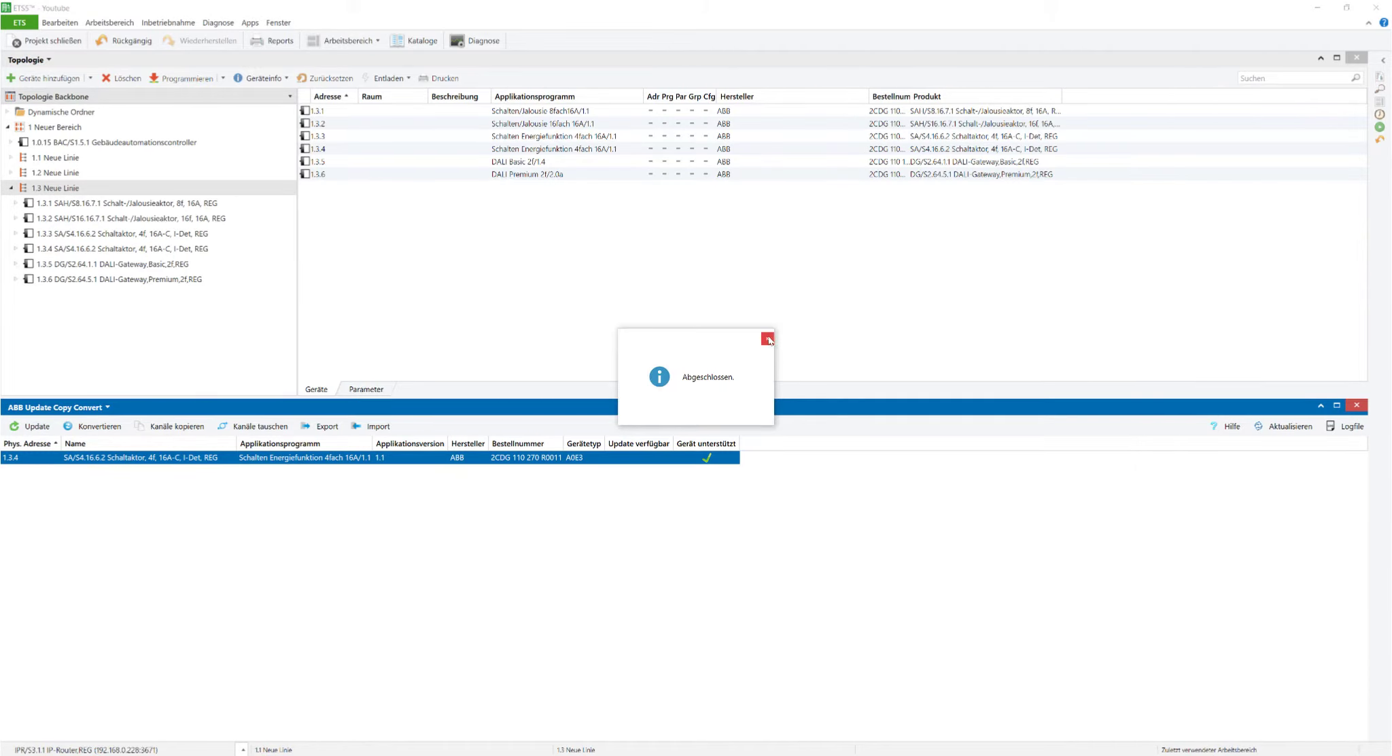
{"action": "left_click", "coordinate": [767, 339]}
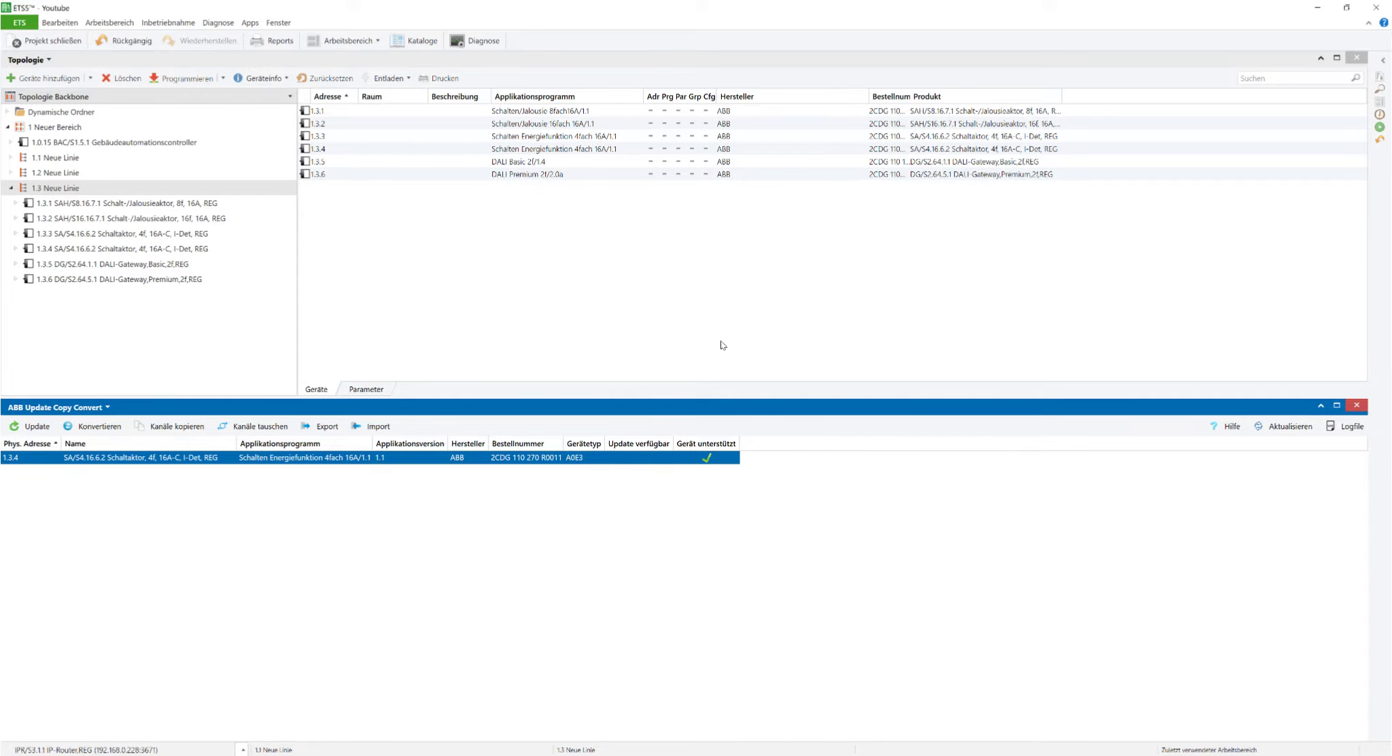
{"action": "left_click", "coordinate": [105, 250]}
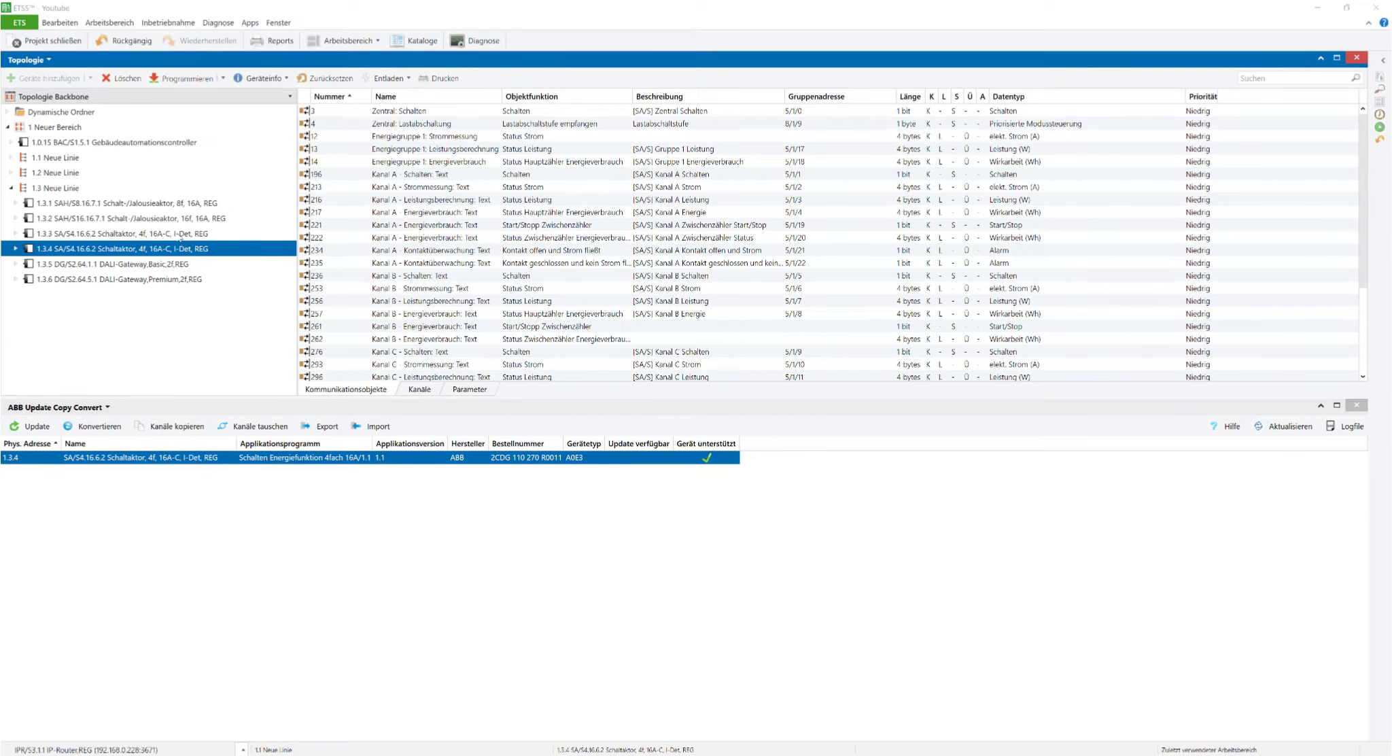
Set up a conversion from blind actuator 1.3.1 to target device 1.3.2, copying group addresses and communication flags, and open the channel assignment.
{"action": "left_click", "coordinate": [156, 206]}
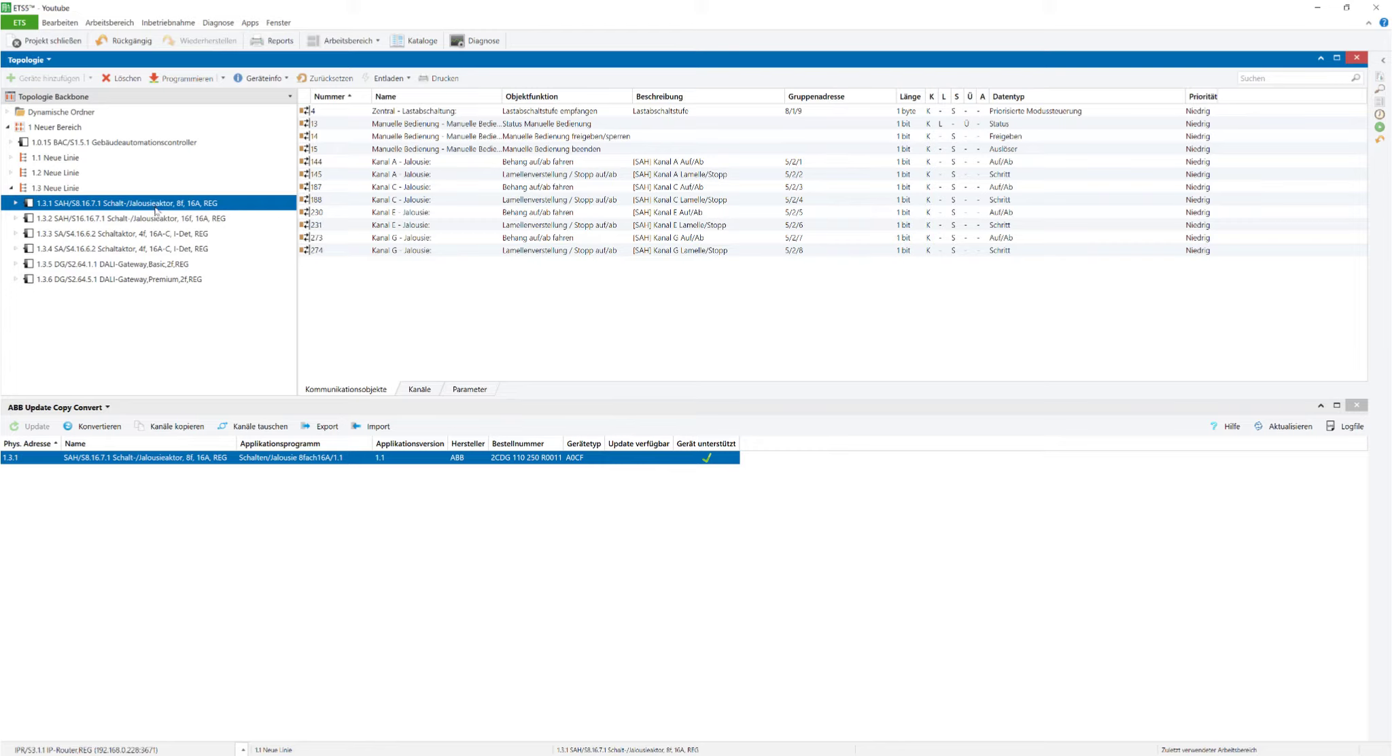
{"action": "left_click", "coordinate": [156, 219]}
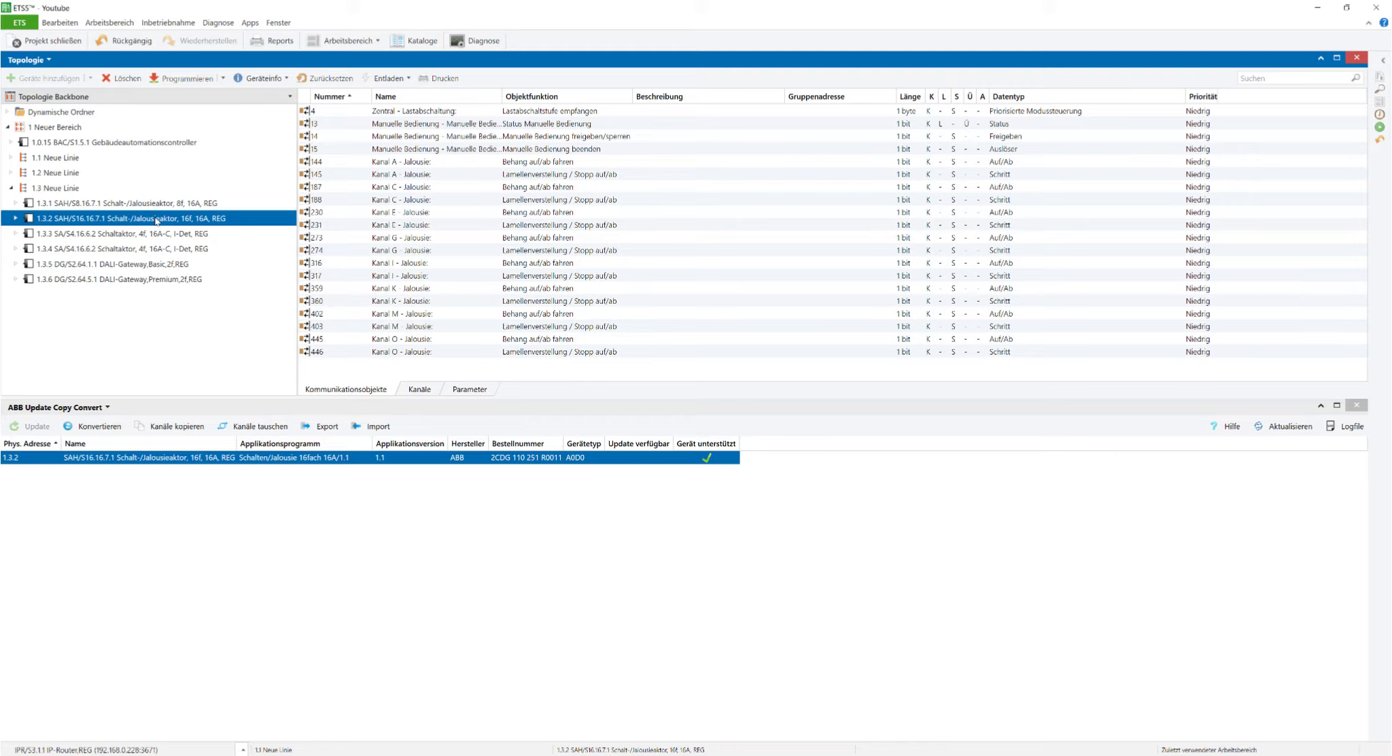
{"action": "left_click", "coordinate": [99, 426]}
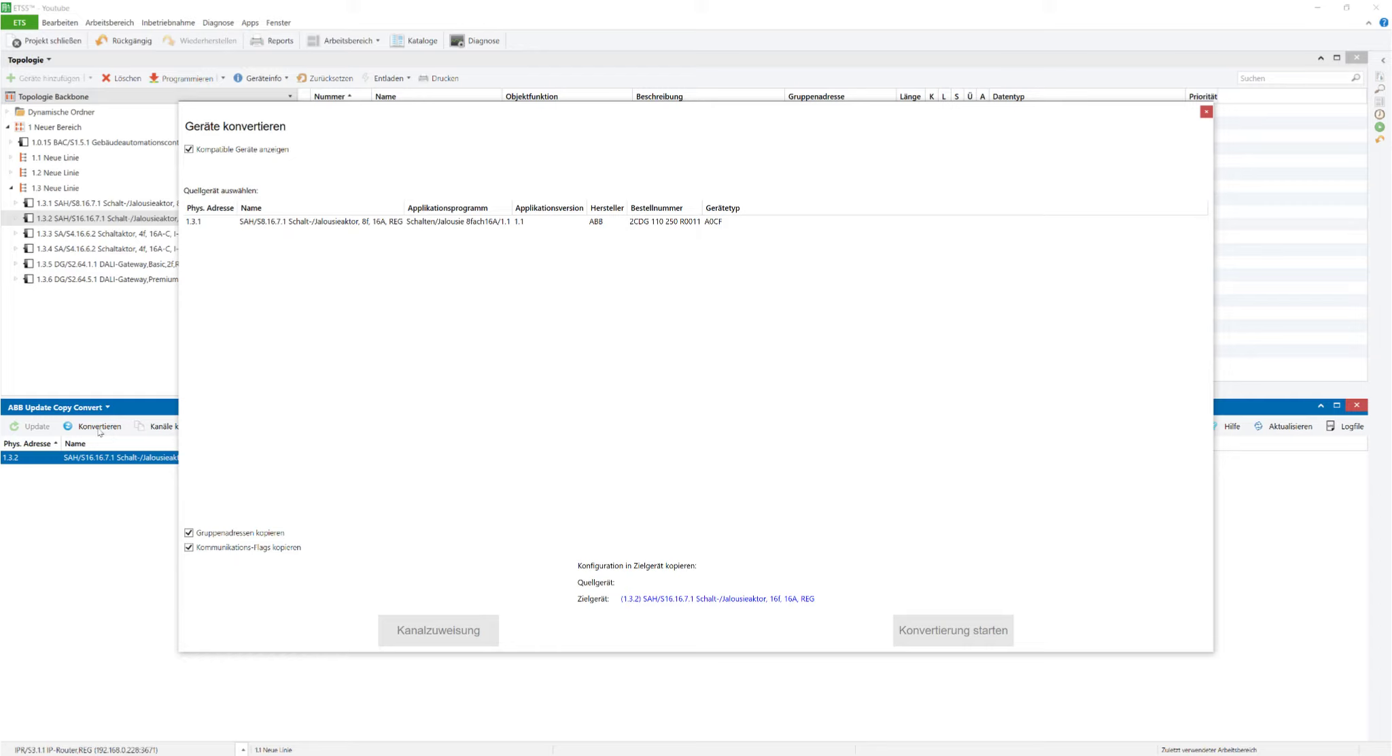
{"action": "left_click", "coordinate": [362, 224]}
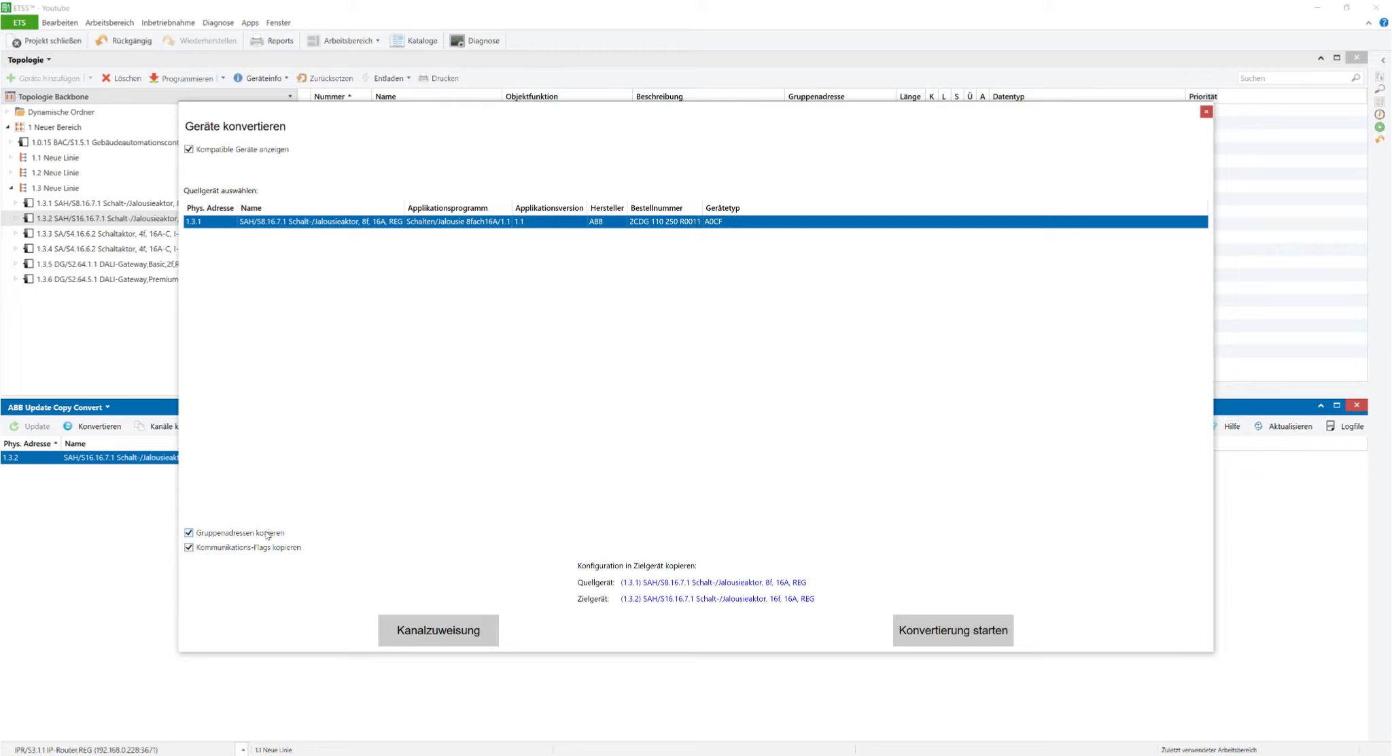
{"action": "left_click", "coordinate": [463, 631]}
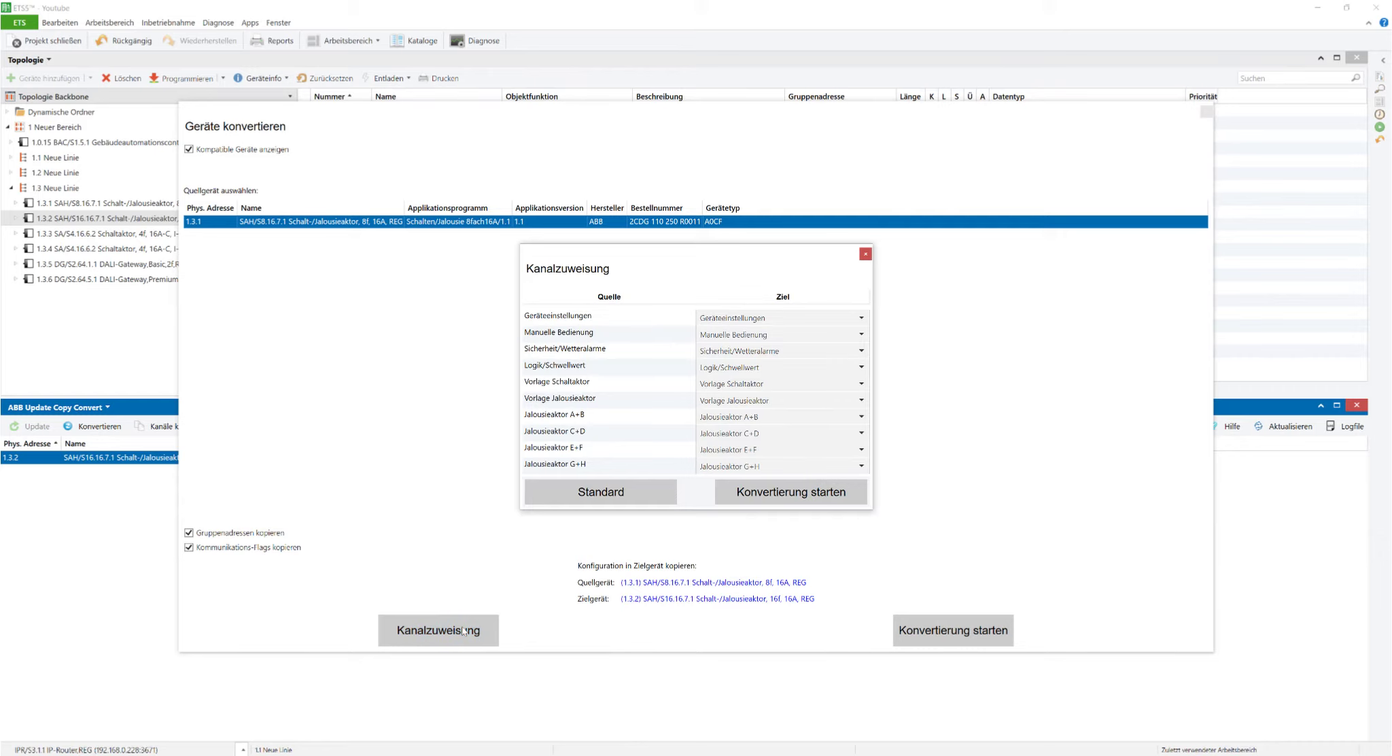
Assign source channel Jalousieaktor A+B to target Jalousieaktor A+B and run the device conversion.
{"action": "left_click", "coordinate": [768, 351]}
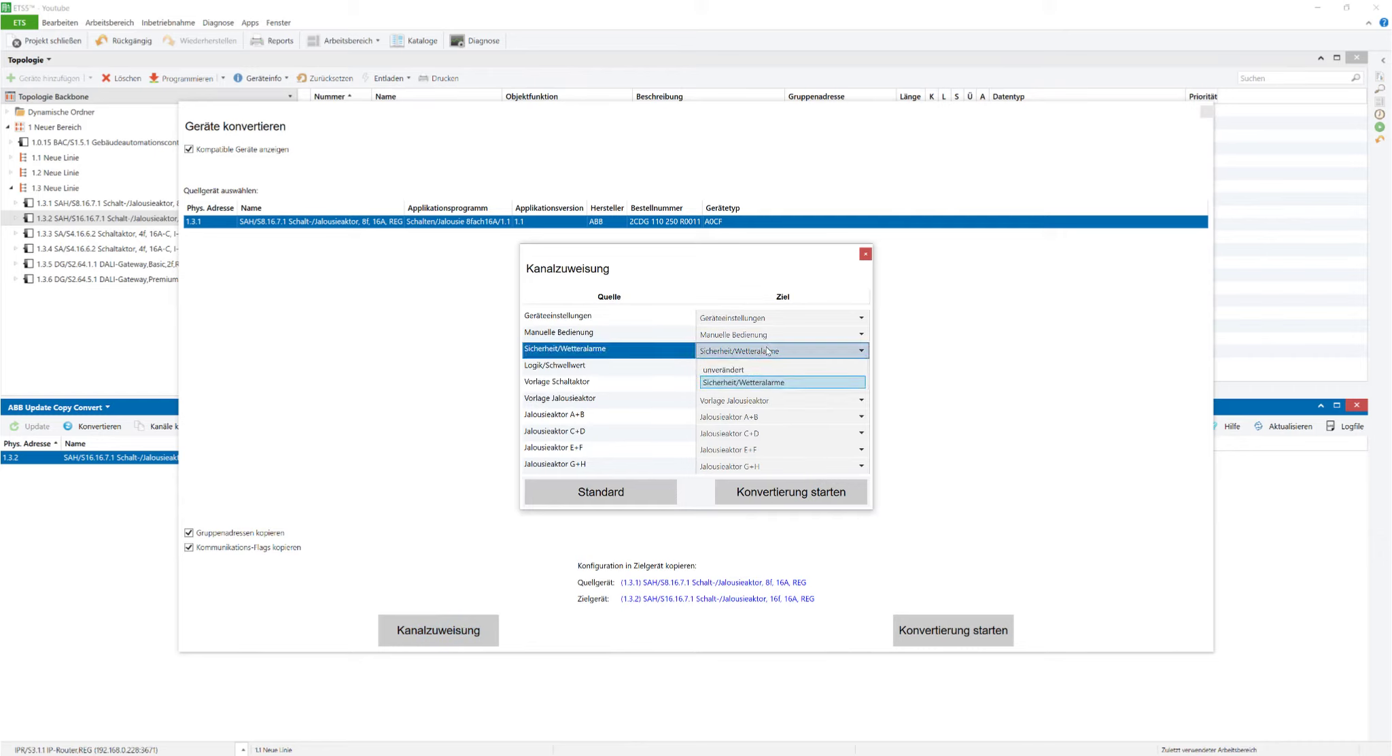
{"action": "left_click", "coordinate": [767, 351]}
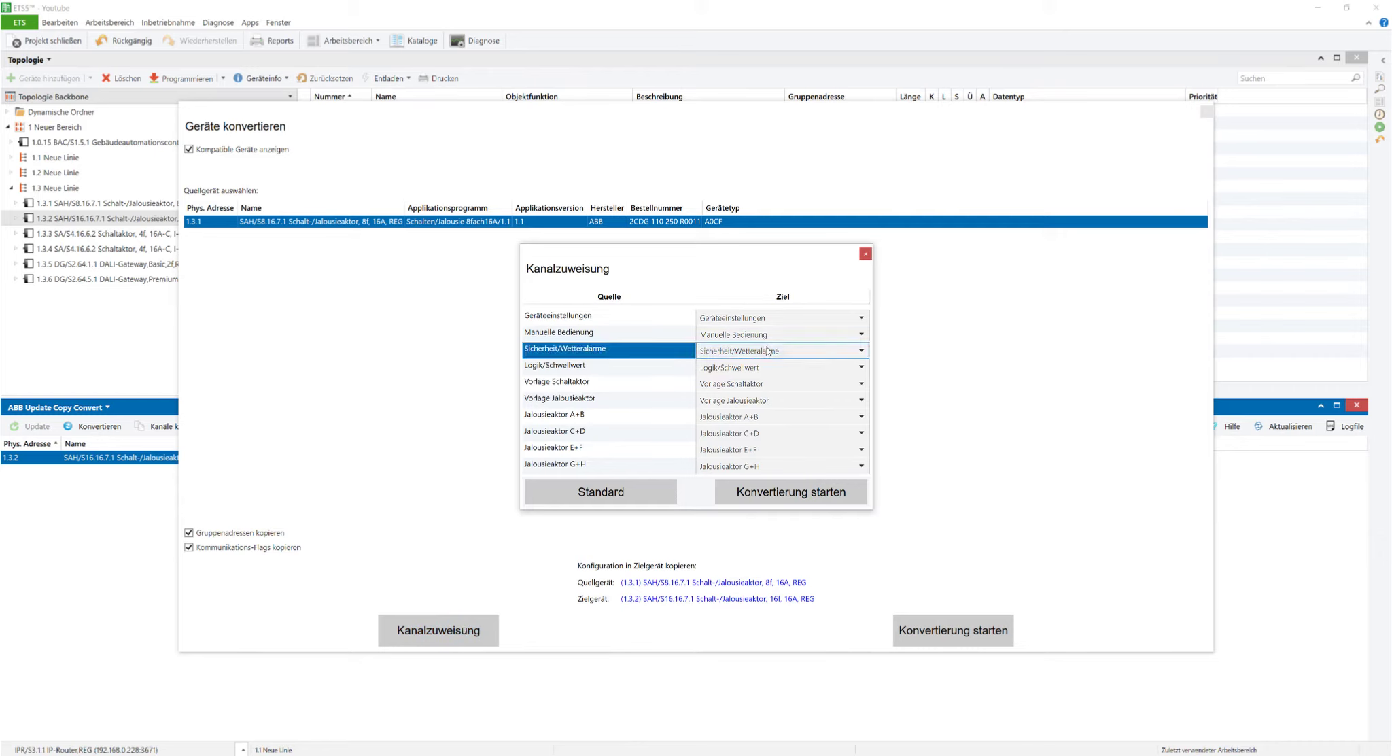
{"action": "left_click", "coordinate": [750, 417]}
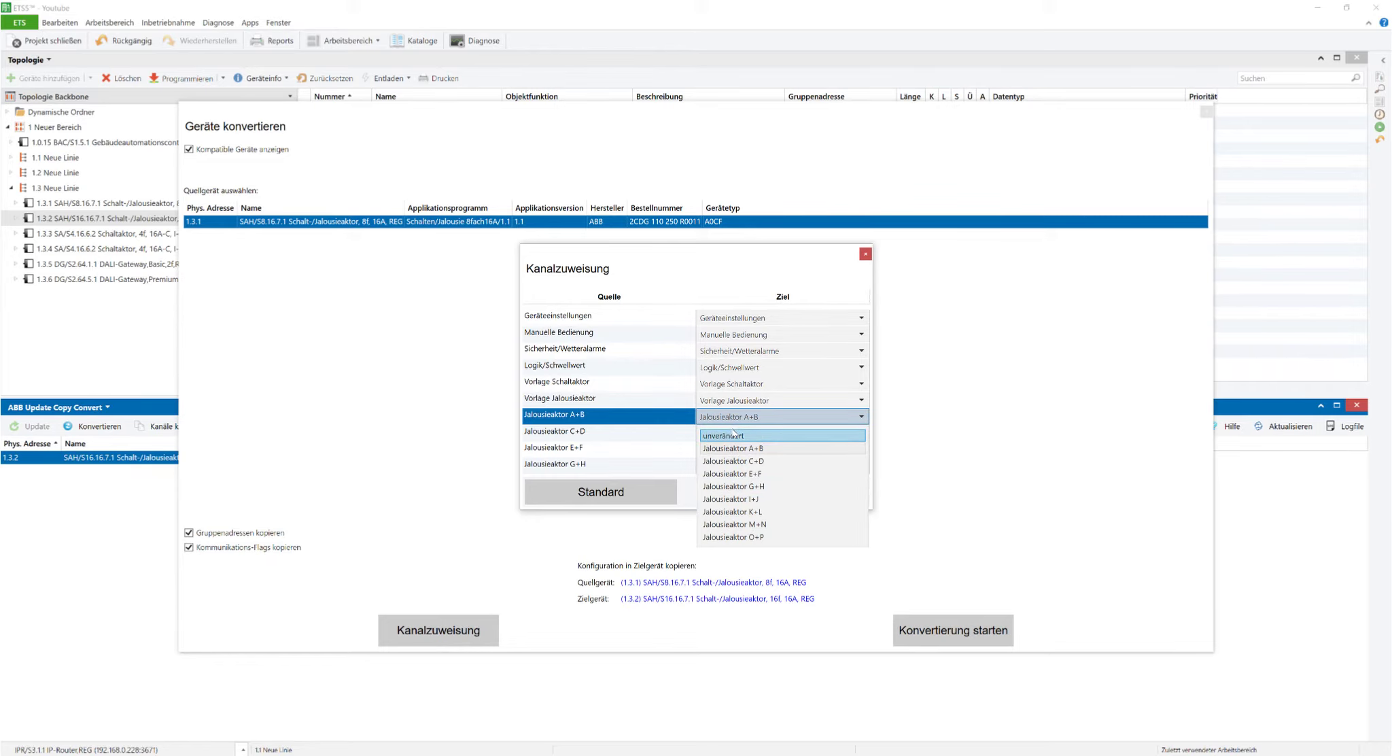
{"action": "left_click", "coordinate": [733, 447]}
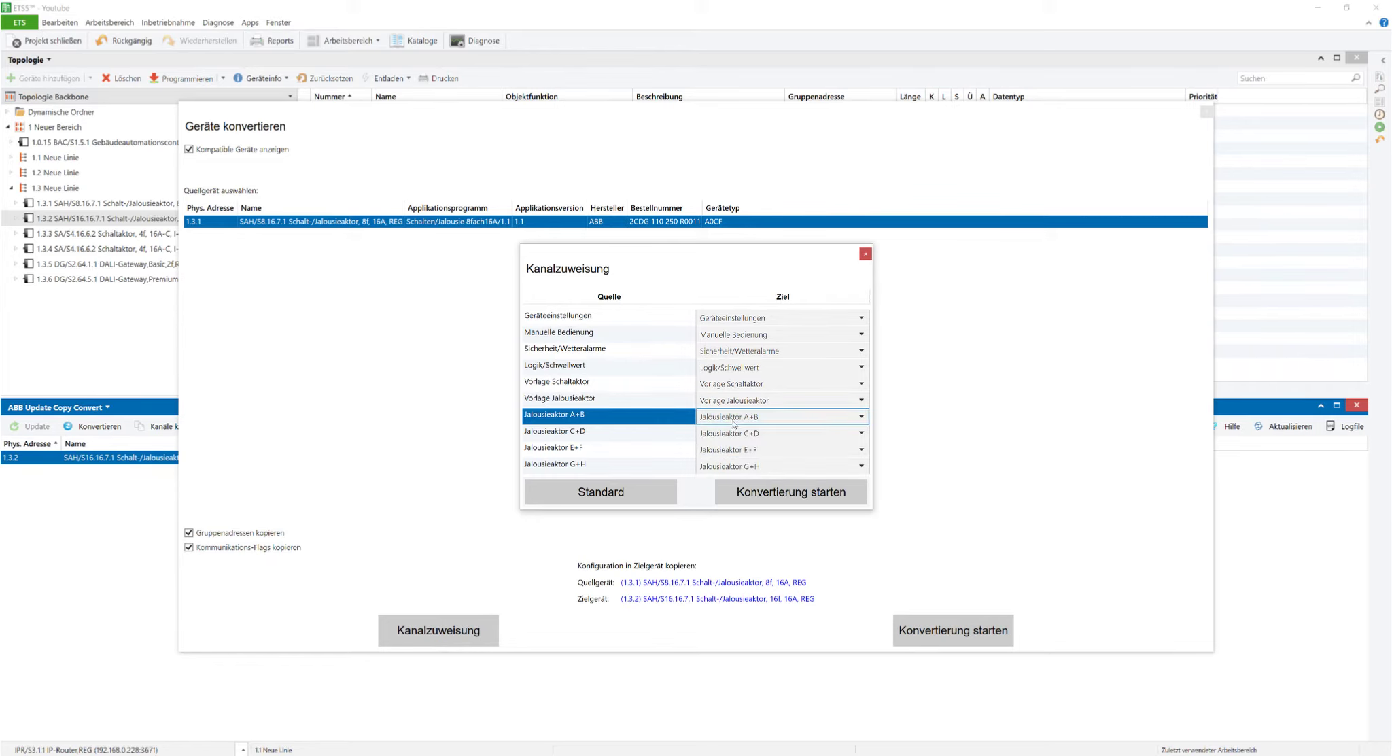
{"action": "left_click", "coordinate": [775, 494]}
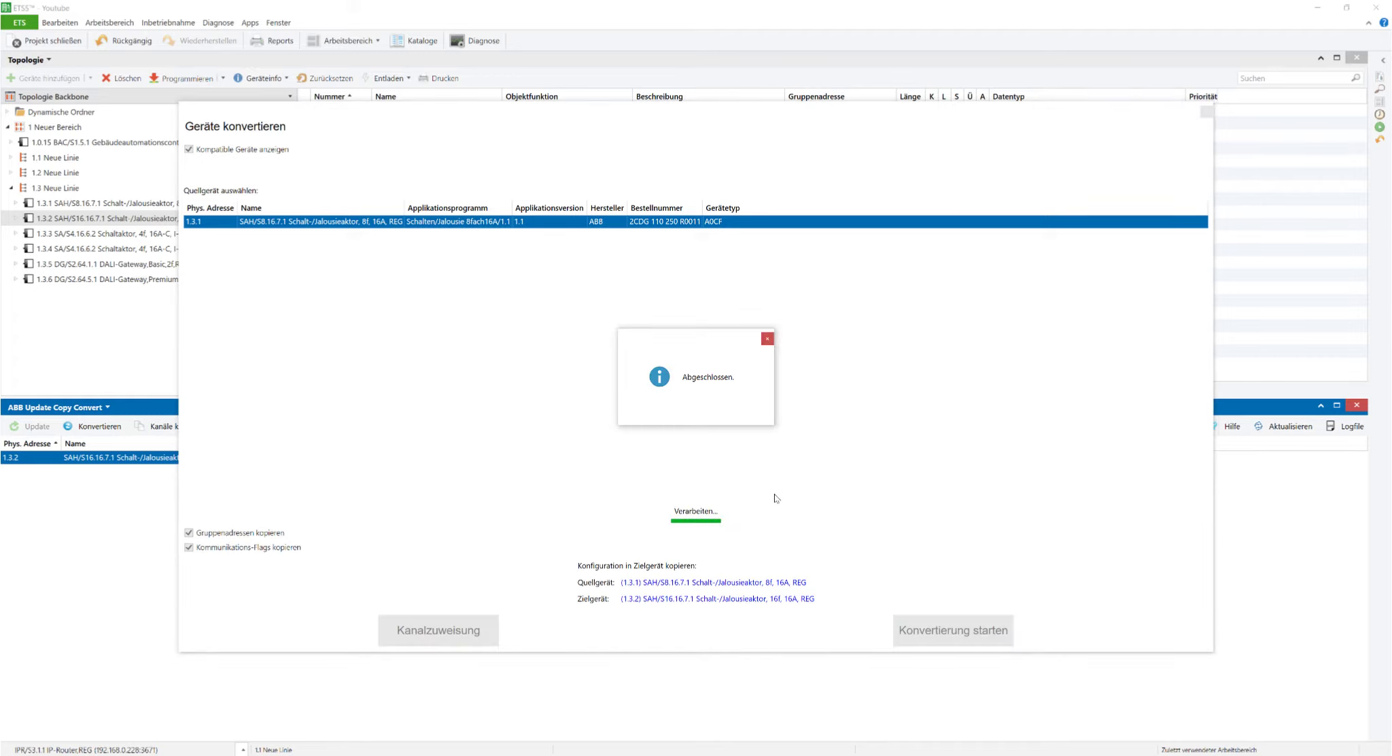
{"action": "left_click", "coordinate": [766, 339]}
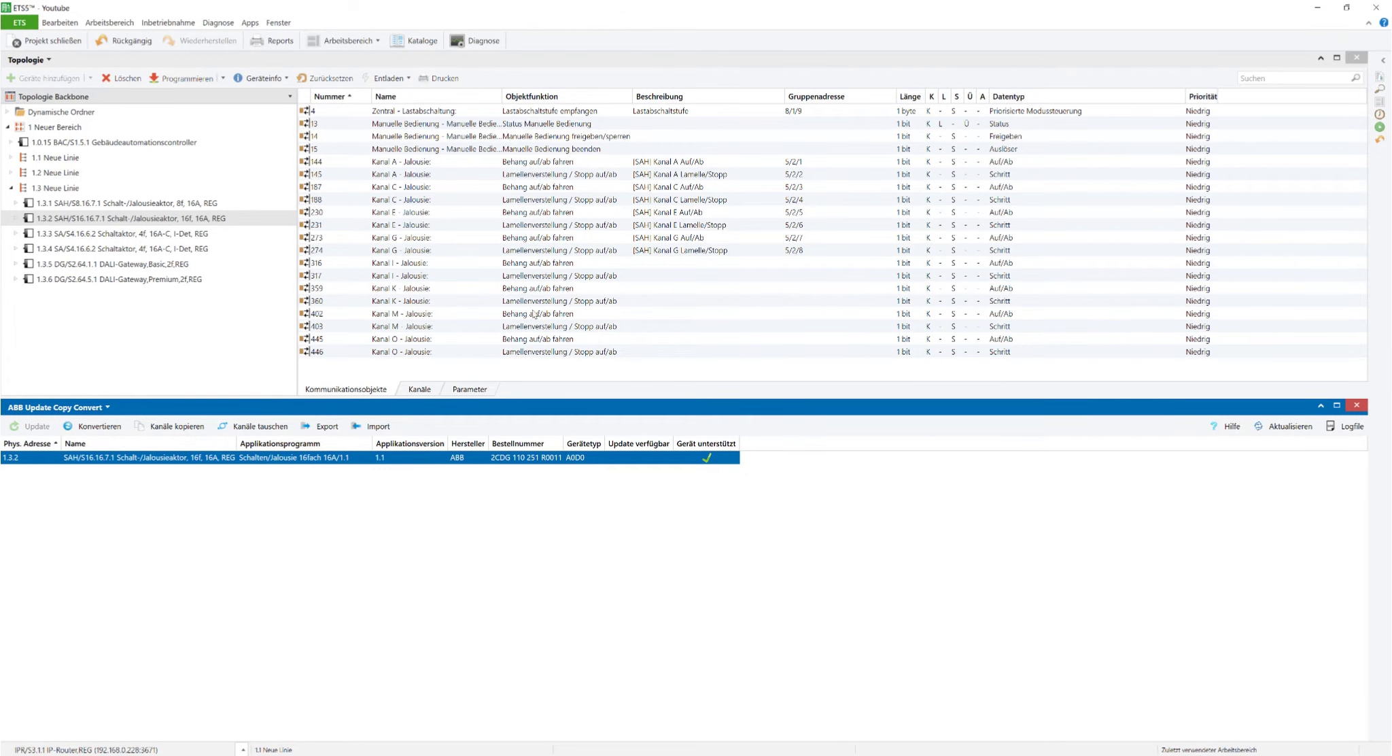
Compare the communication objects of blind actuators 1.3.1 and 1.3.2 and open the detailed conversion report.
{"action": "left_click", "coordinate": [182, 205]}
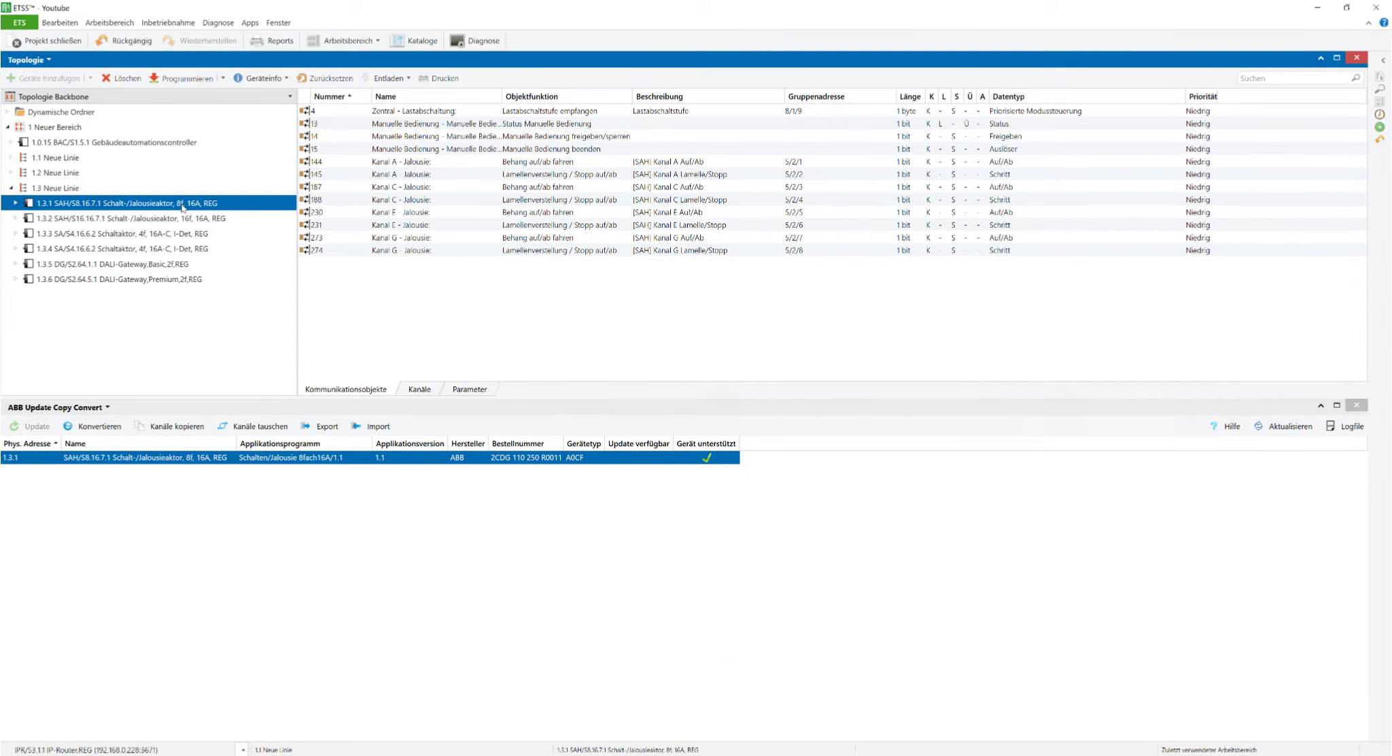
{"action": "left_click", "coordinate": [190, 222]}
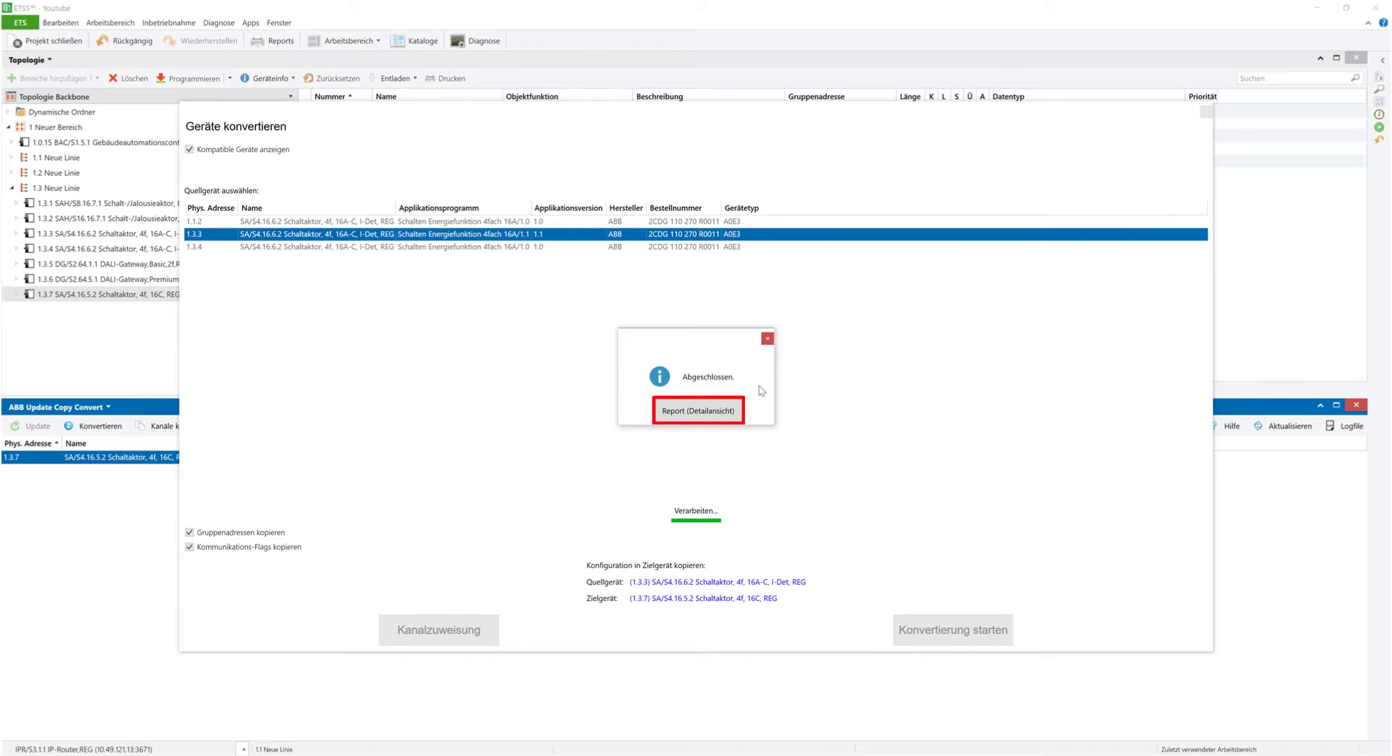
{"action": "left_click", "coordinate": [698, 410]}
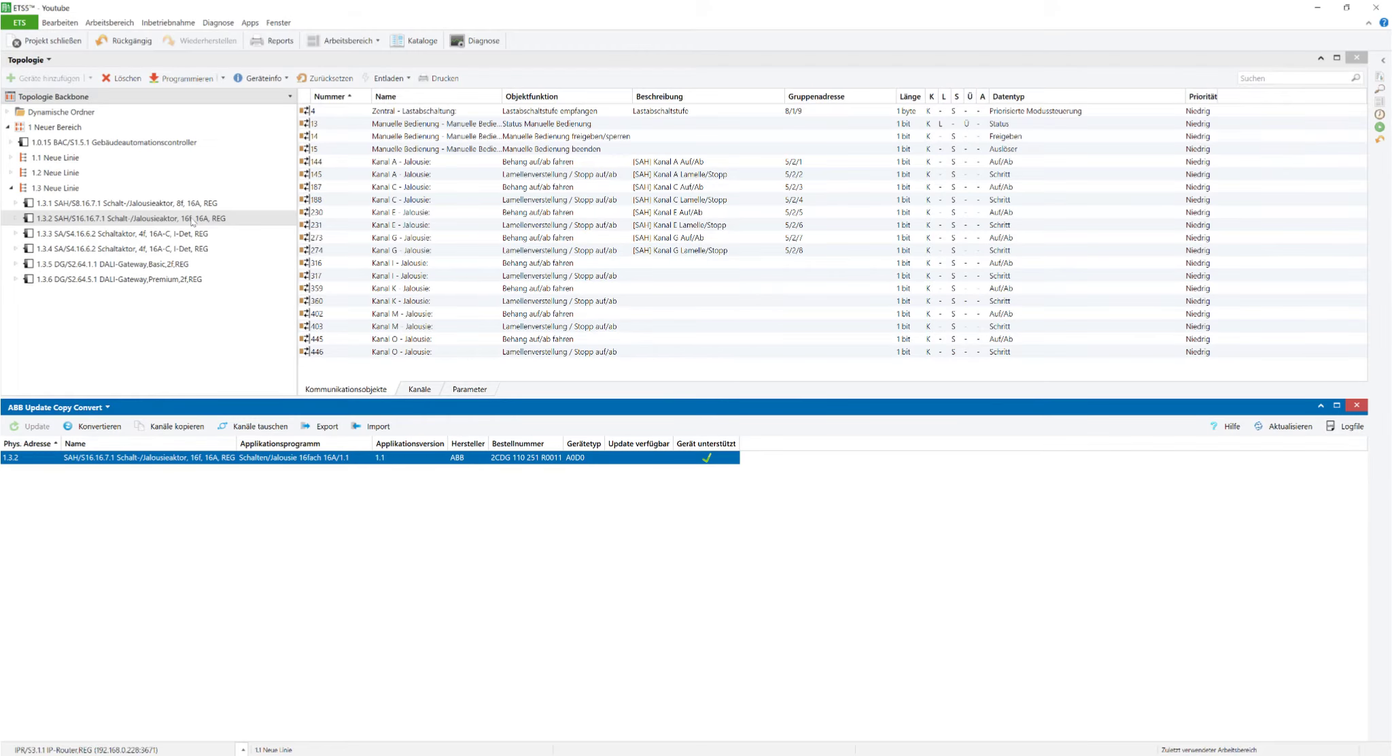
{"action": "left_click", "coordinate": [192, 219]}
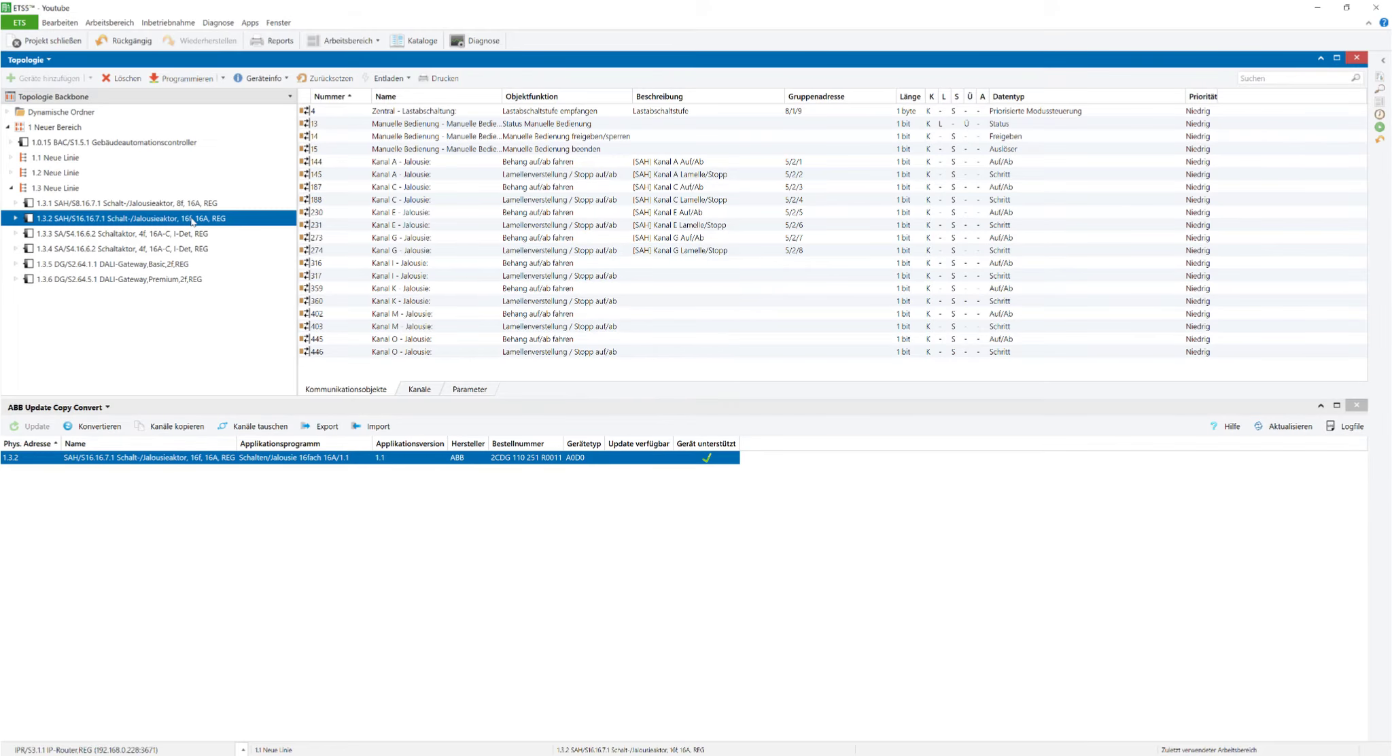
{"action": "left_click", "coordinate": [181, 427]}
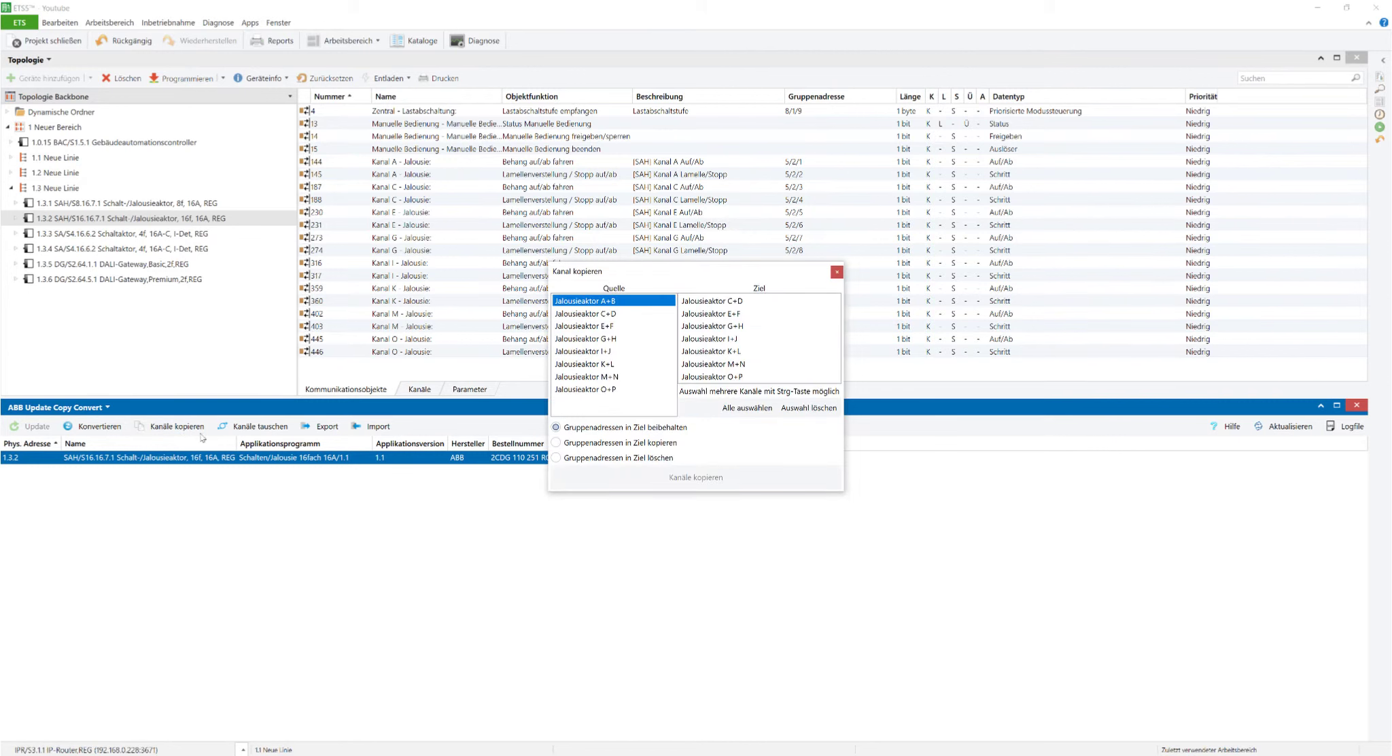
{"action": "left_click", "coordinate": [599, 338]}
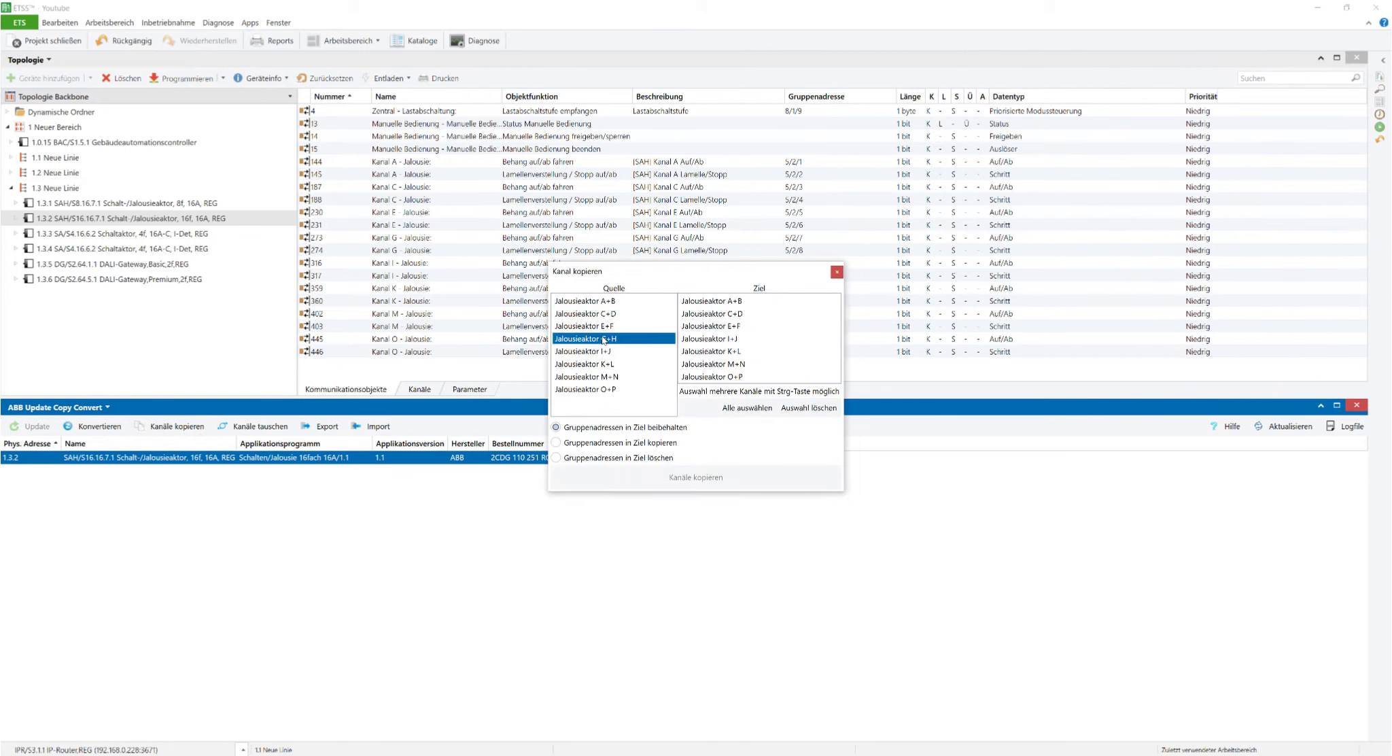
{"action": "left_click", "coordinate": [715, 301]}
{"action": "left_click", "coordinate": [722, 314], "text": "ctrl"}
{"action": "left_click", "coordinate": [725, 326], "text": "ctrl"}
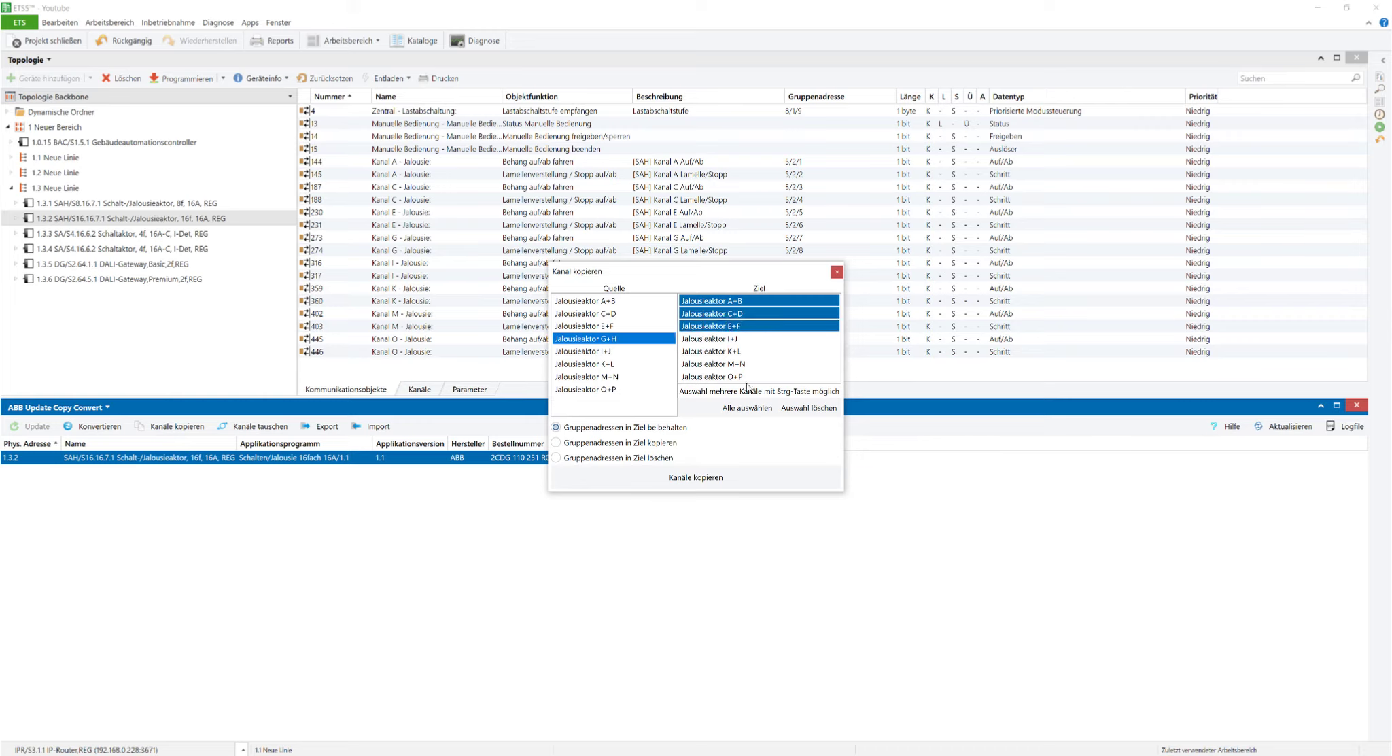
{"action": "left_click", "coordinate": [734, 412]}
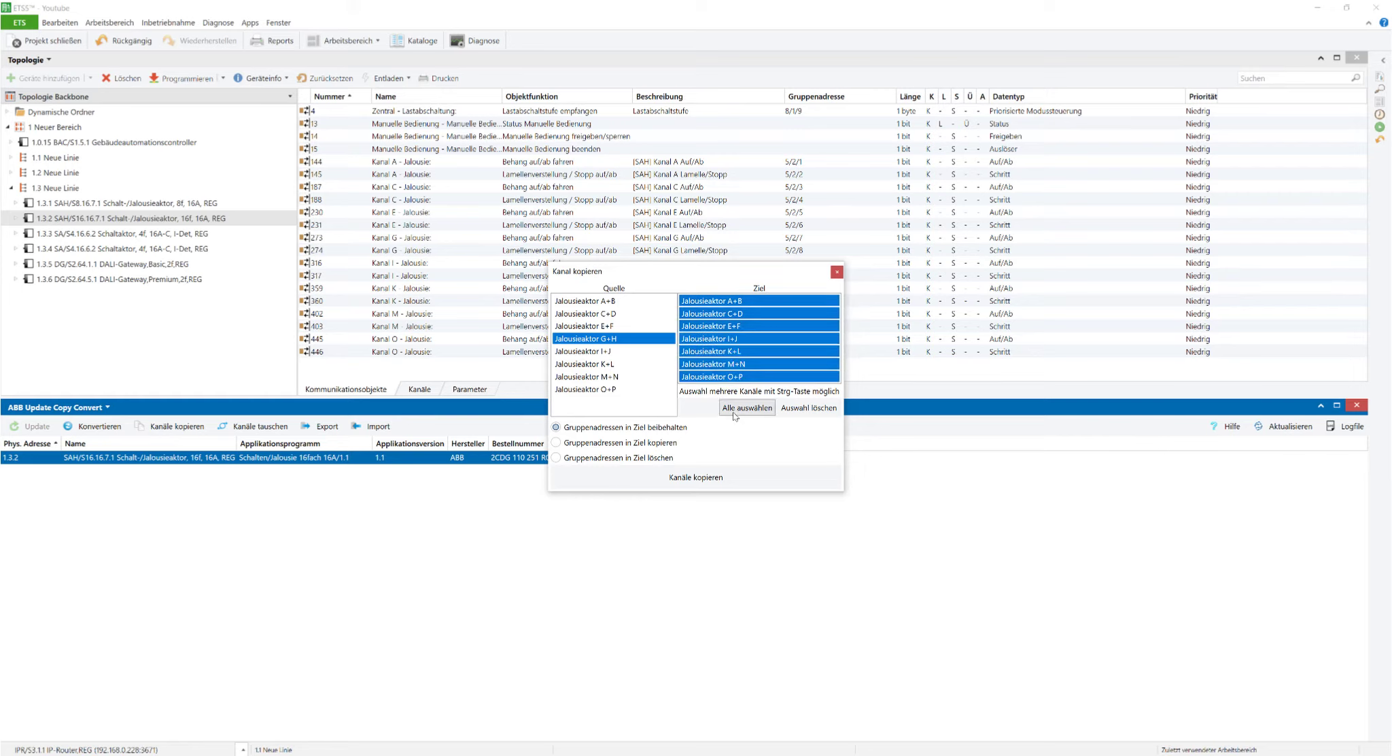
{"action": "left_click", "coordinate": [803, 413]}
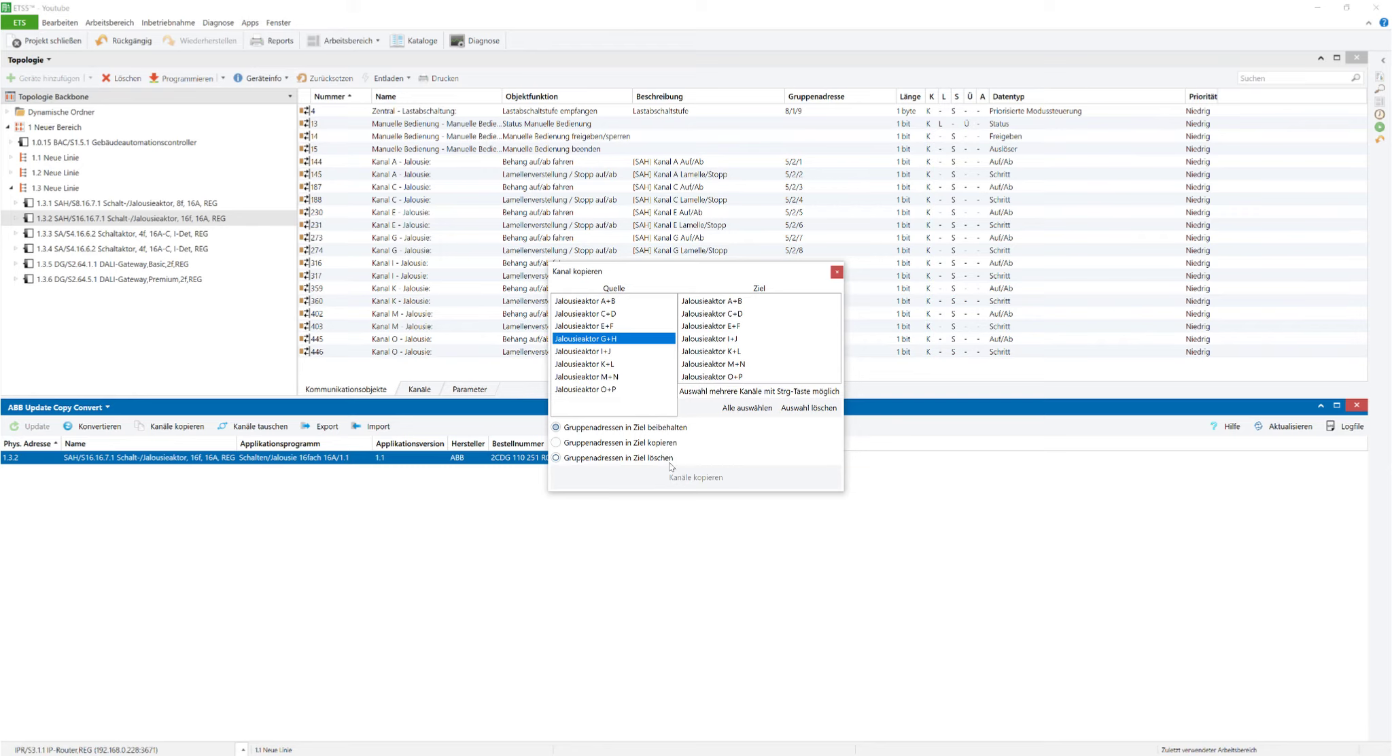
{"action": "left_click", "coordinate": [837, 272]}
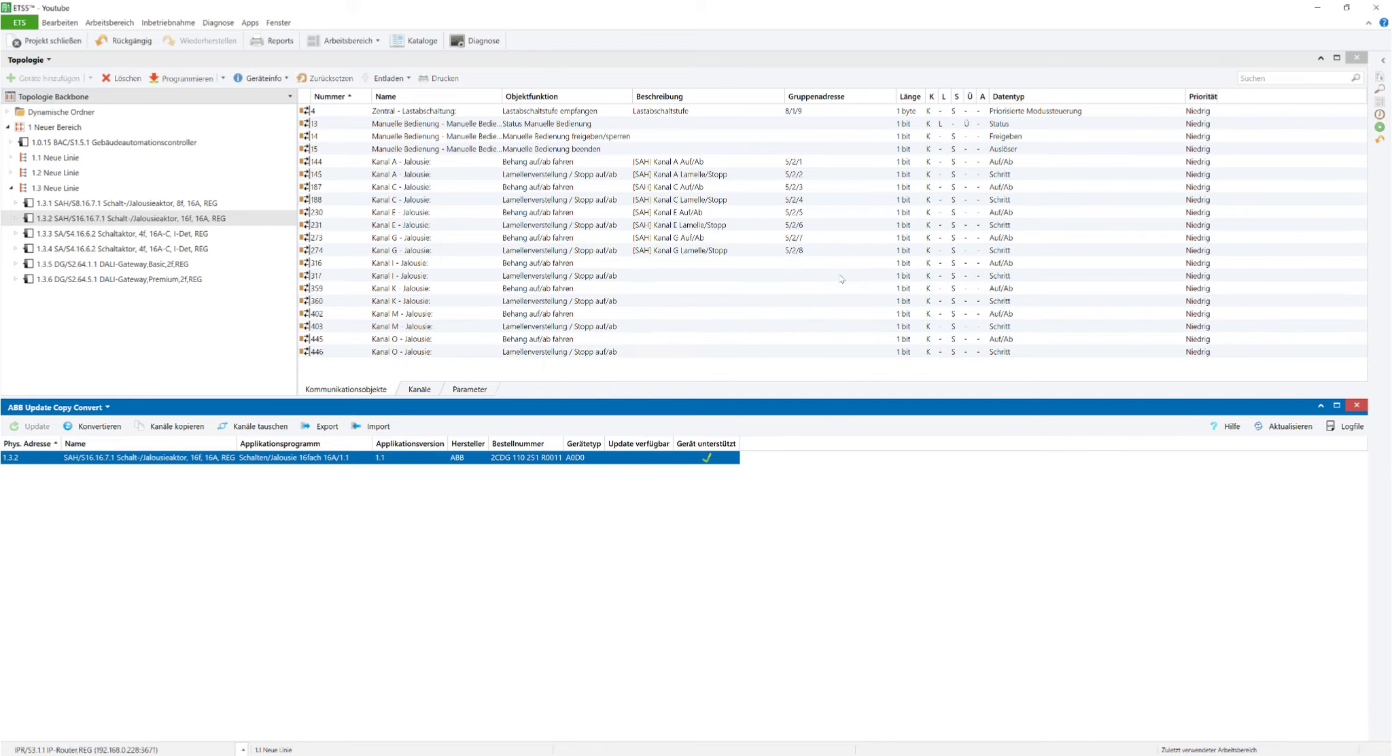
{"action": "left_click", "coordinate": [258, 427]}
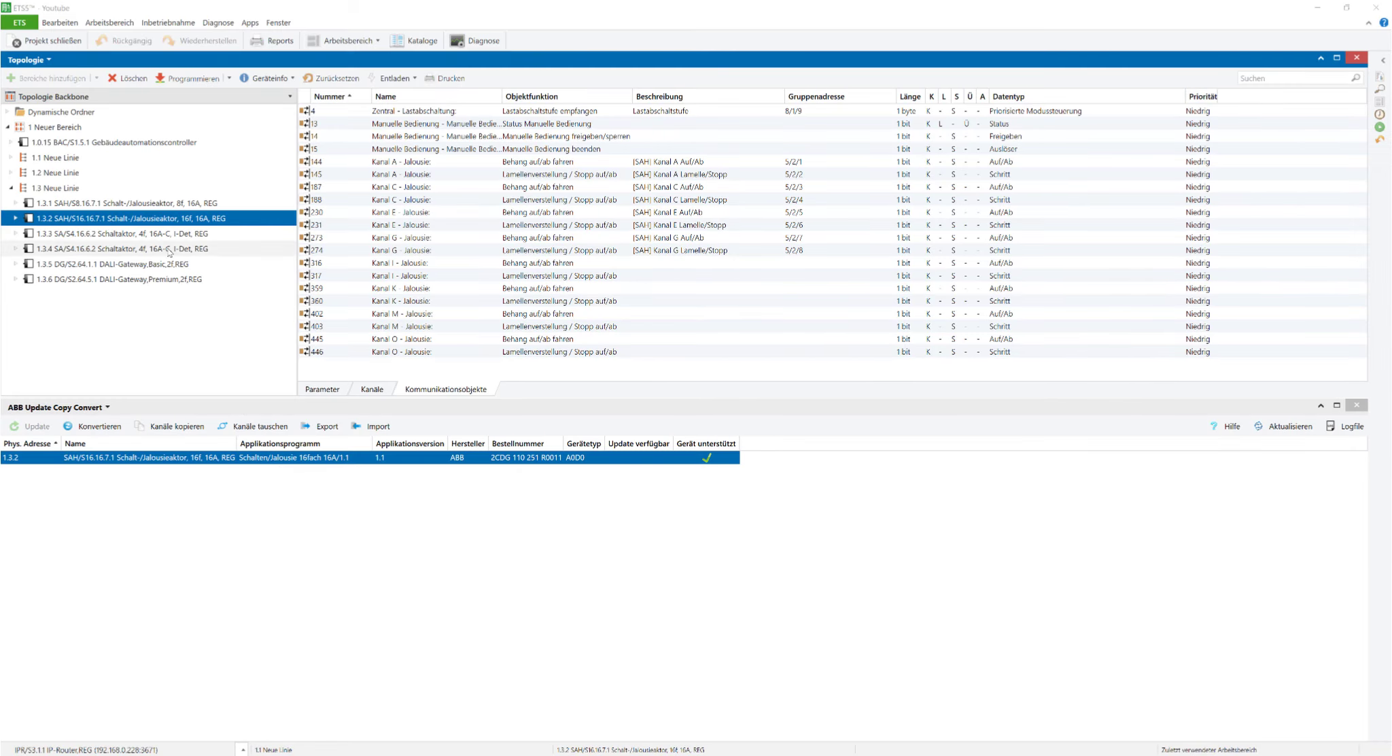
Export the device configuration of switch actuator 1.3.4, including its group addresses, to an XML file.
{"action": "left_click", "coordinate": [170, 250]}
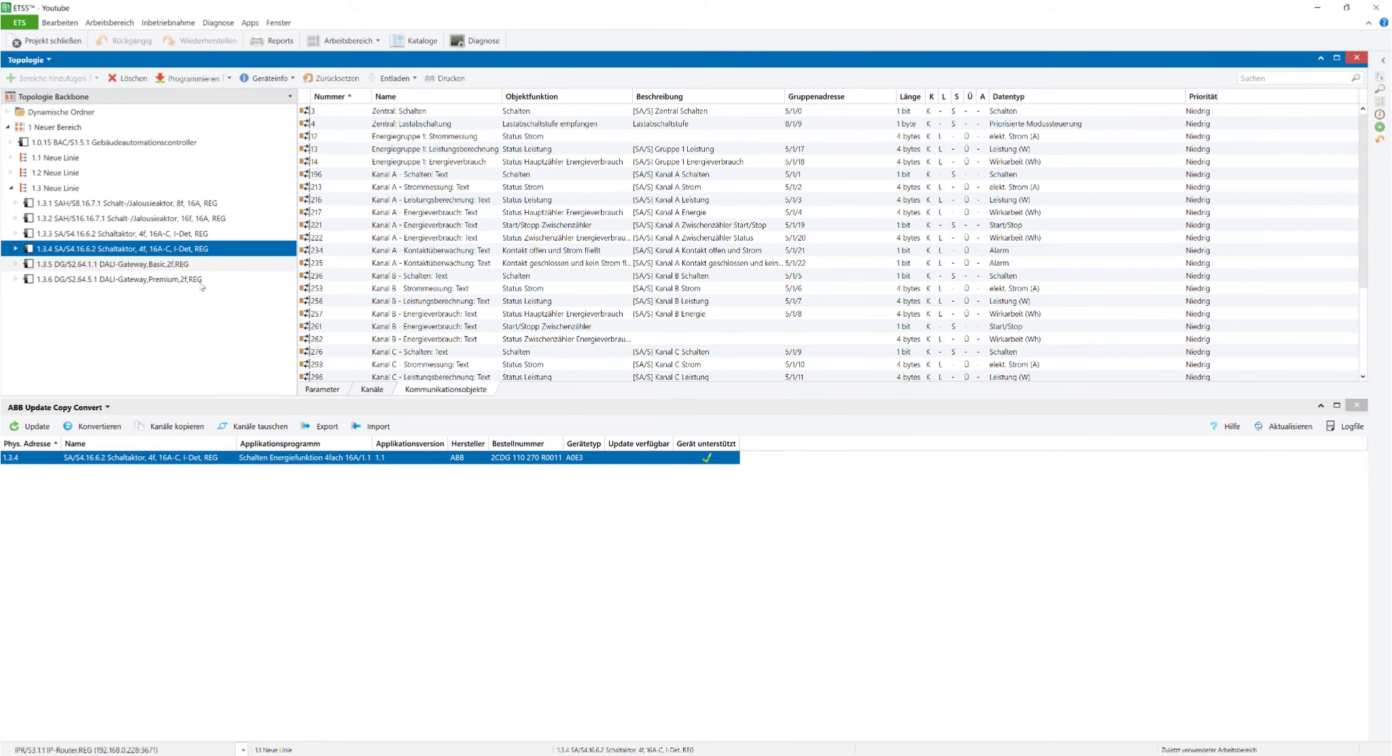
{"action": "left_click", "coordinate": [321, 426]}
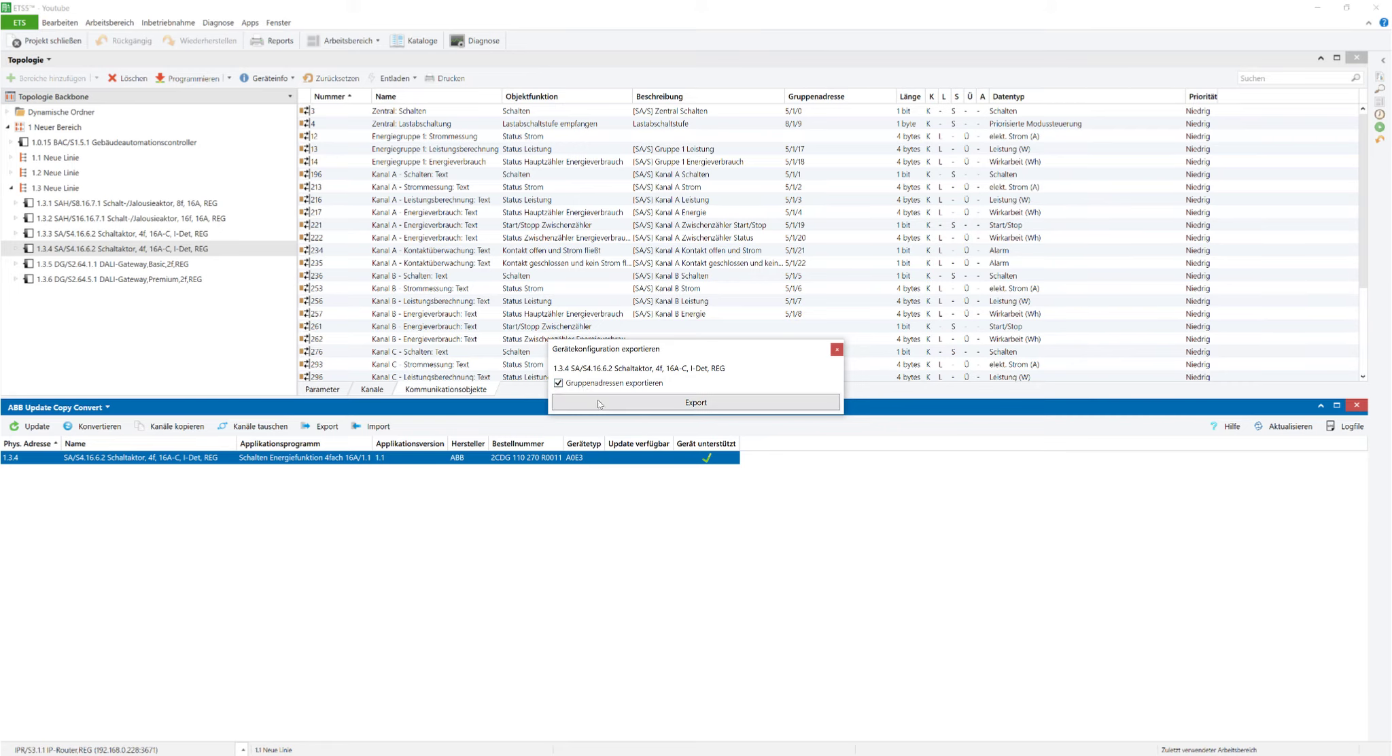
{"action": "left_click", "coordinate": [622, 402]}
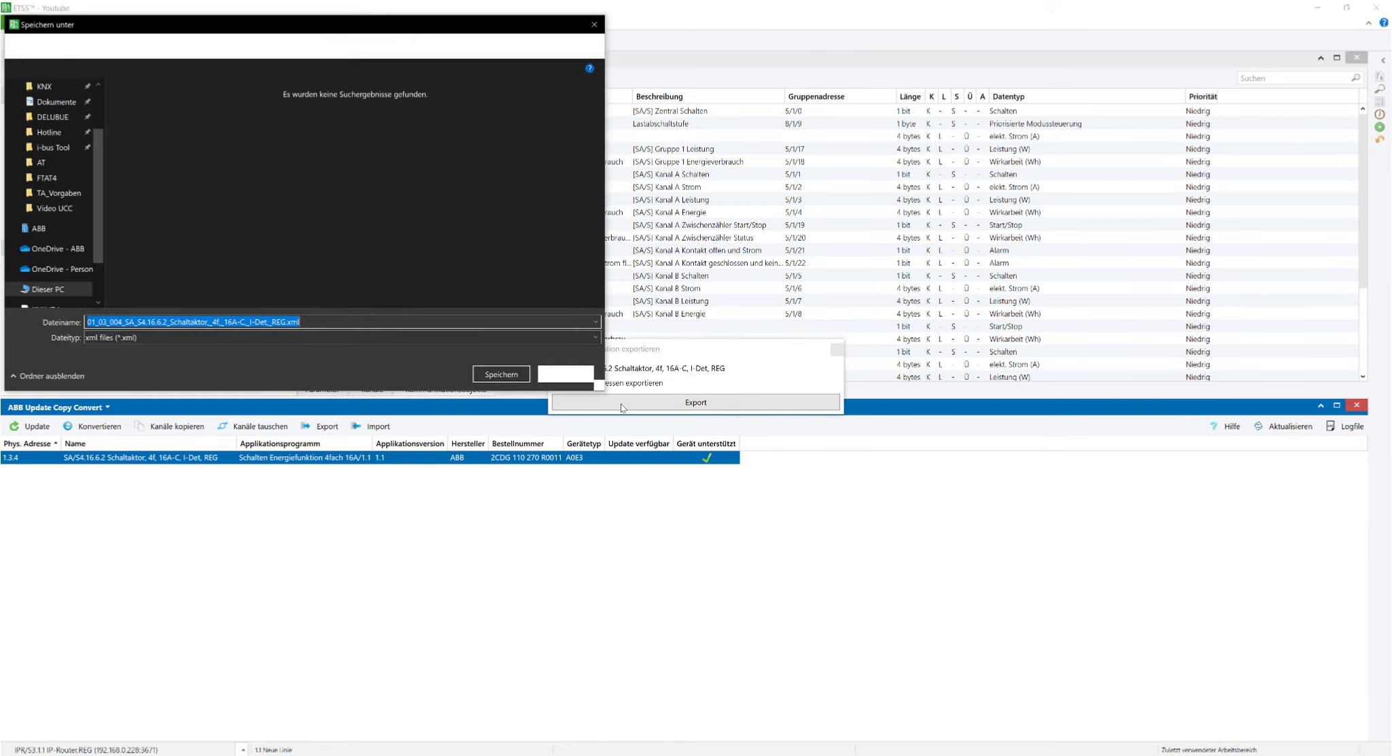
{"action": "left_click", "coordinate": [502, 374]}
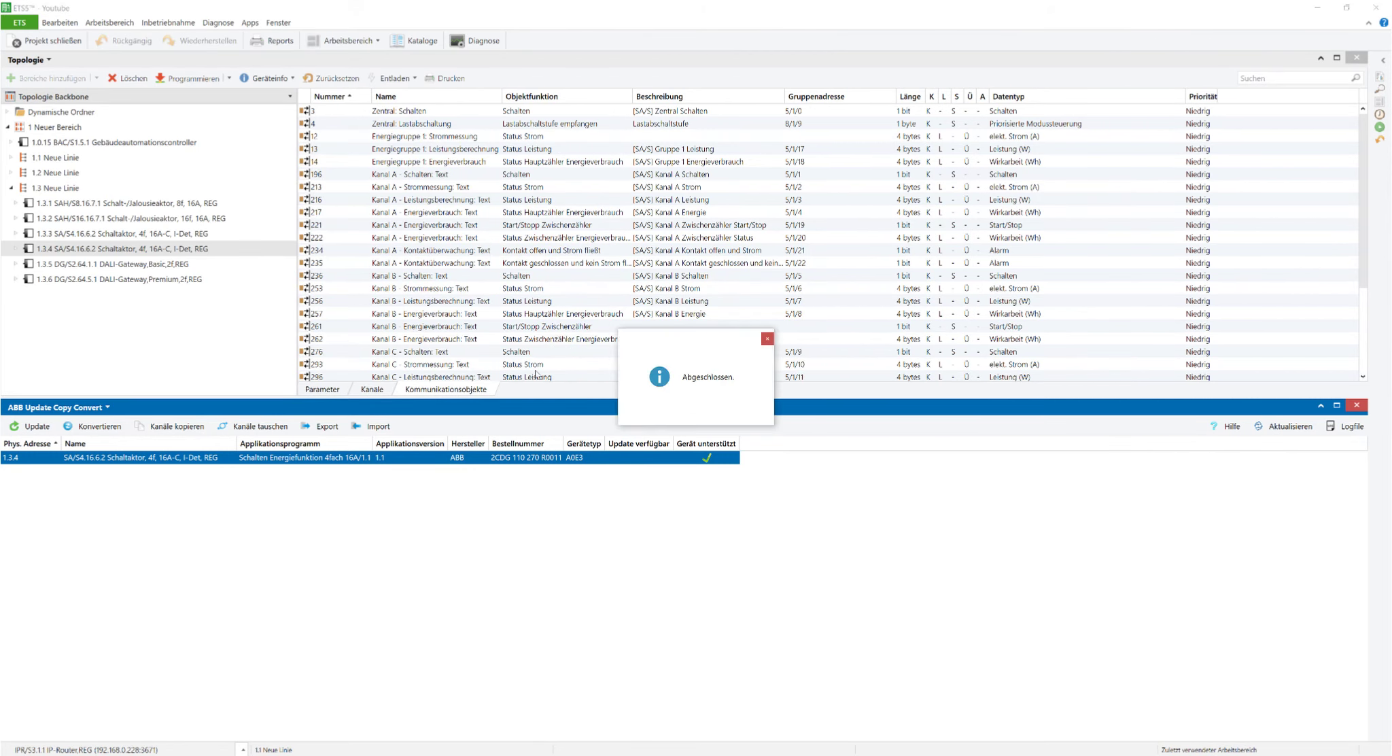
Import the exported configuration file 01_03_004_SA_S4.16.6.2_Schaltaktor,_4f,_16A-C,_I-Det,_REG.xml from the Video UCC folder into switch actuator 1.3.3, including group addresses.
{"action": "left_click", "coordinate": [767, 338]}
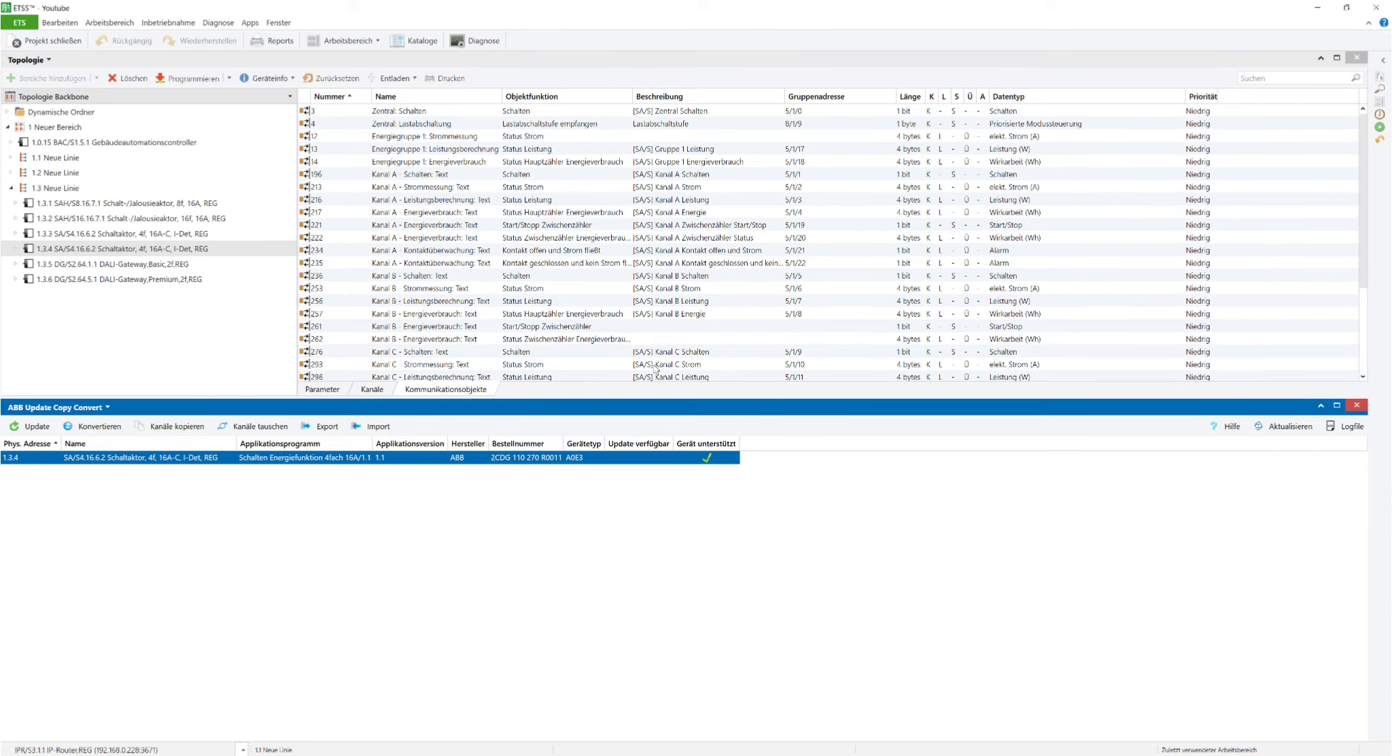
{"action": "left_click", "coordinate": [176, 234]}
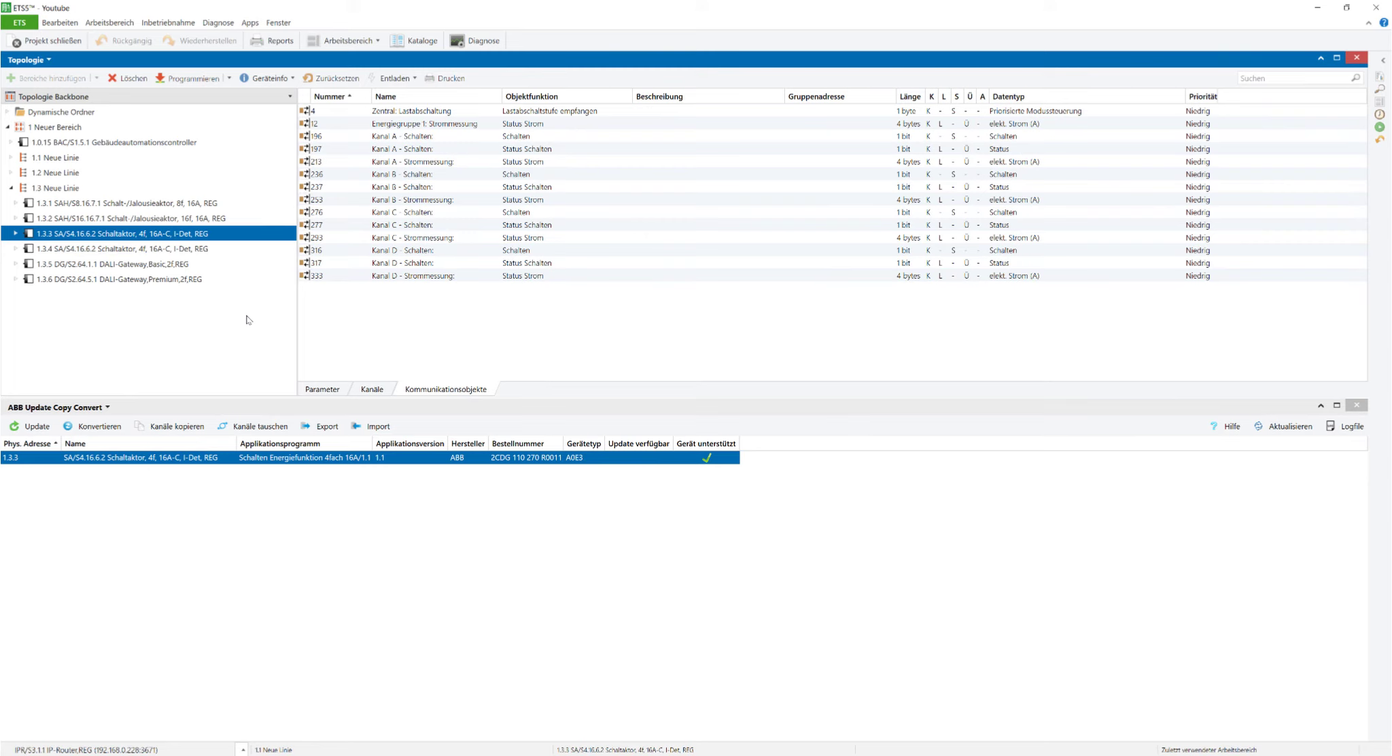
{"action": "left_click", "coordinate": [378, 428]}
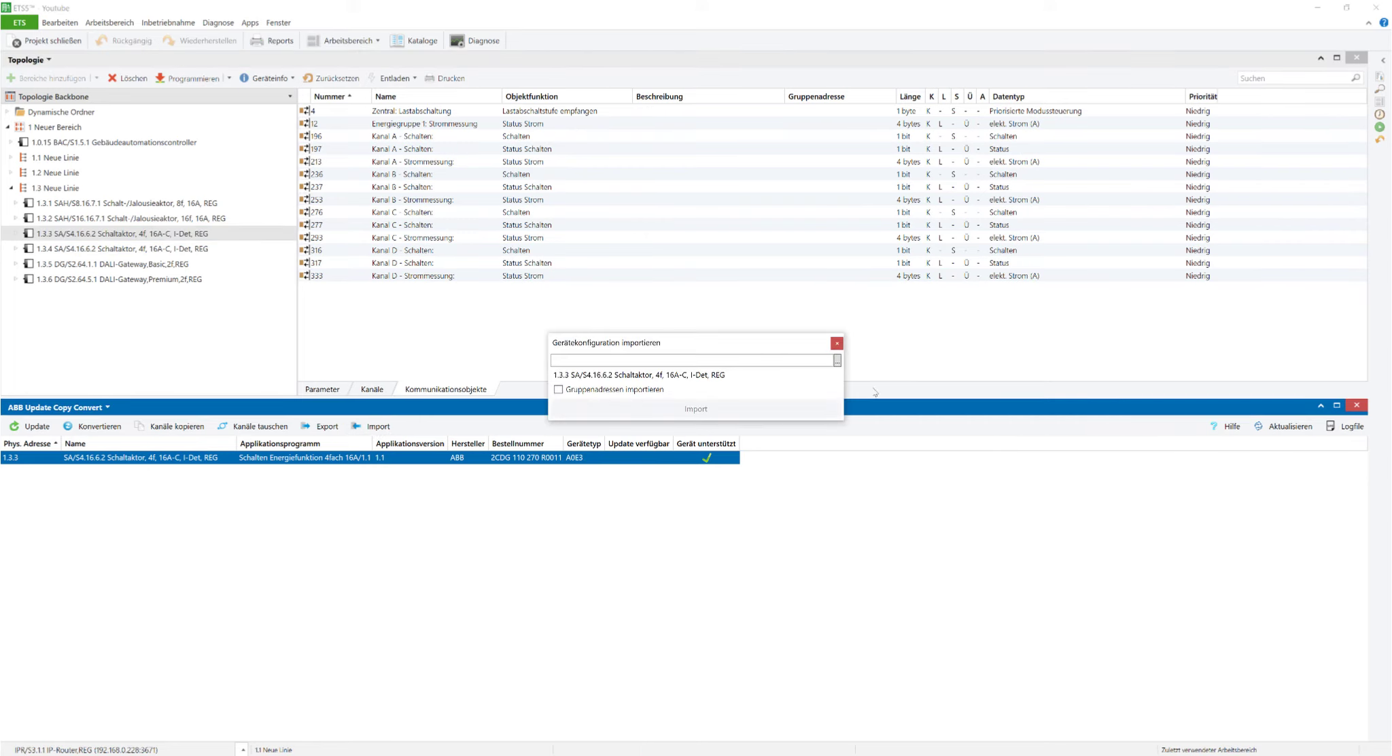
{"action": "left_click", "coordinate": [837, 360]}
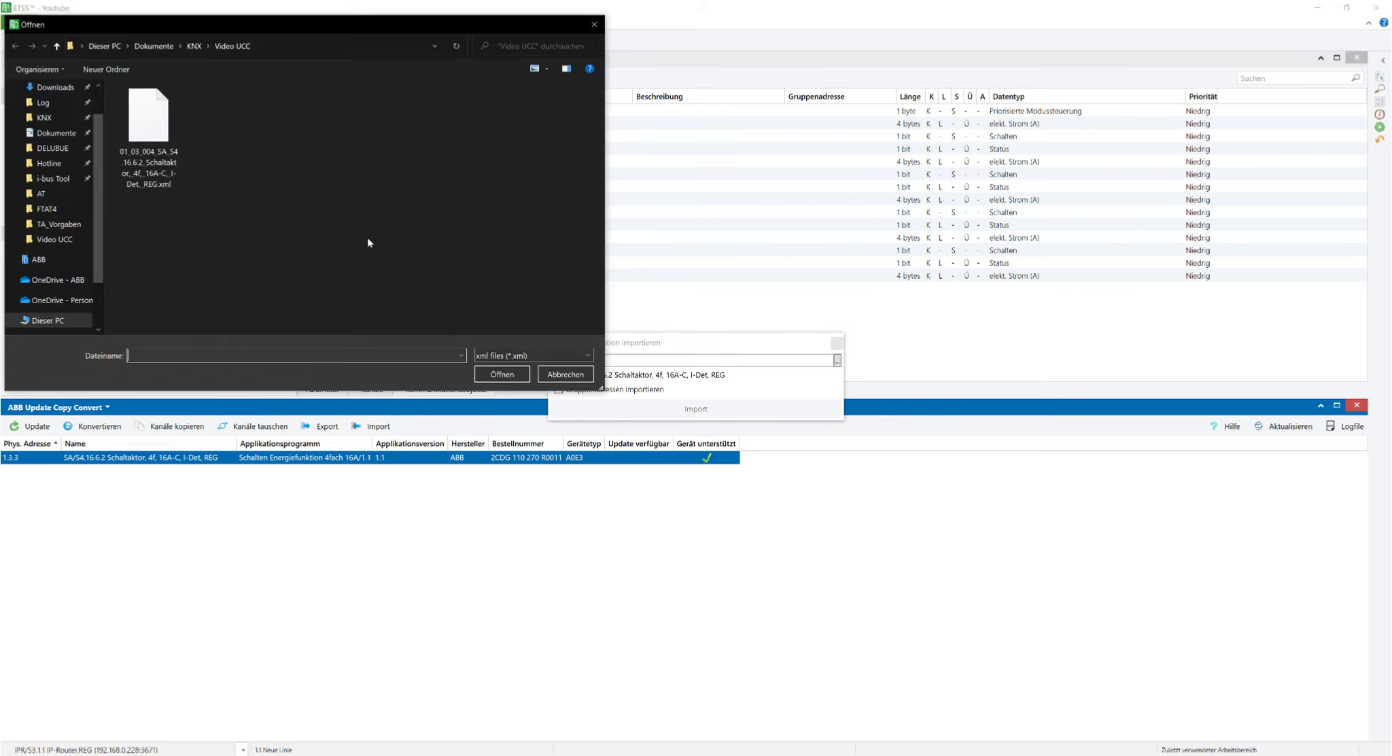
{"action": "left_click", "coordinate": [153, 136]}
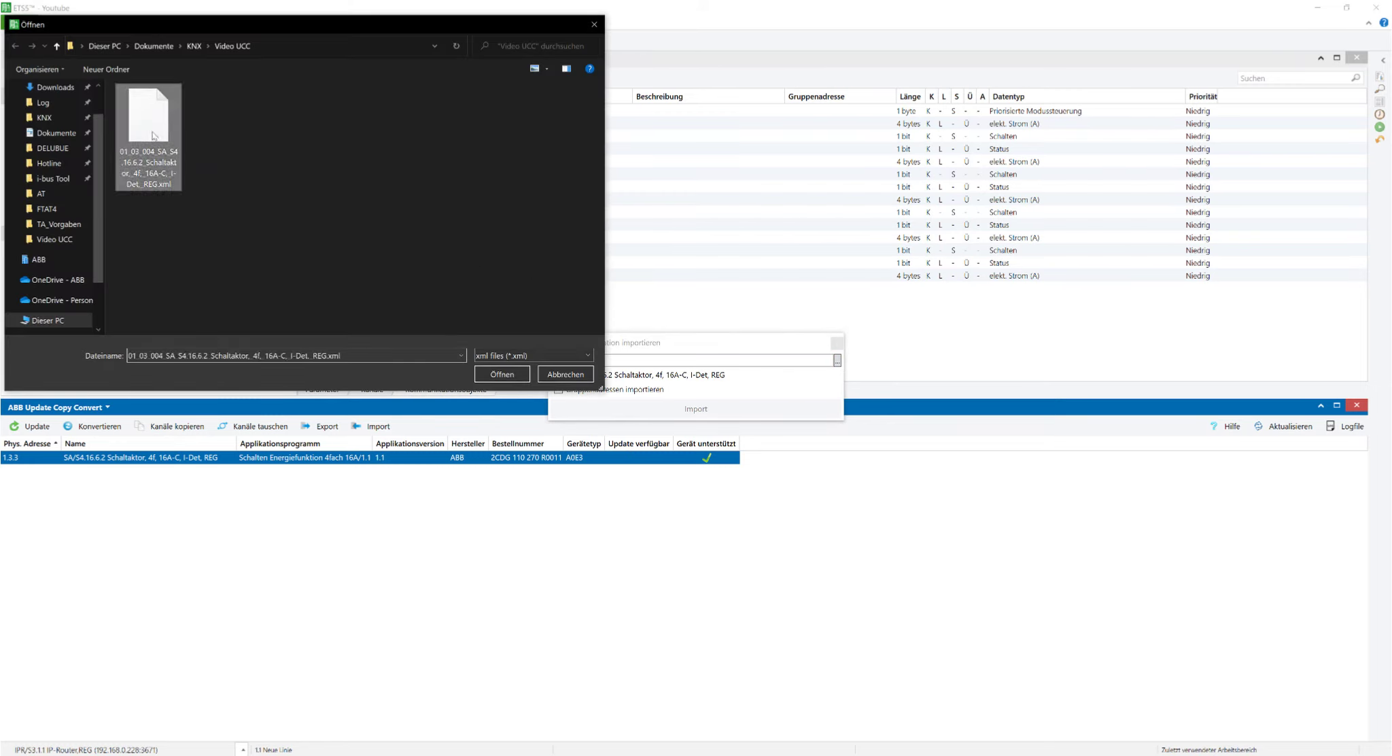
{"action": "left_click", "coordinate": [524, 372]}
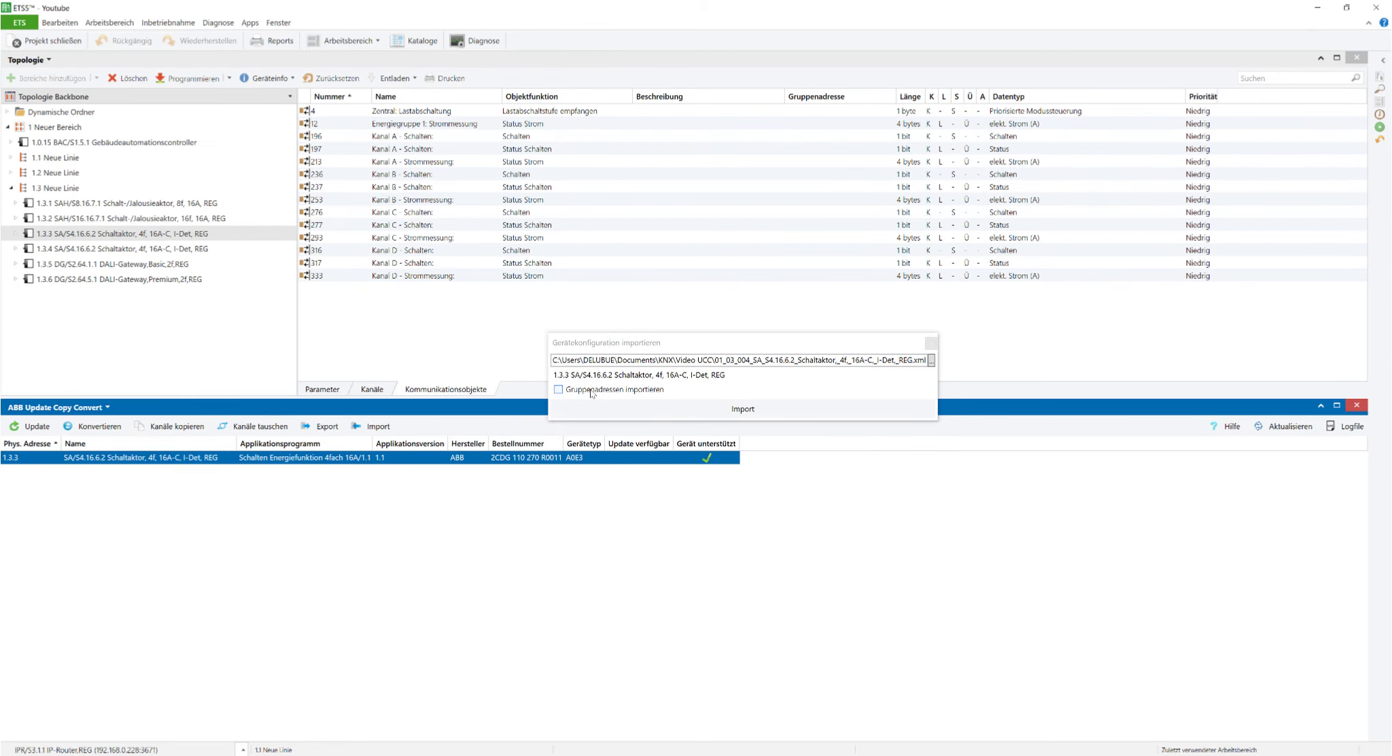
{"action": "left_click", "coordinate": [591, 390]}
{"action": "left_click", "coordinate": [639, 408]}
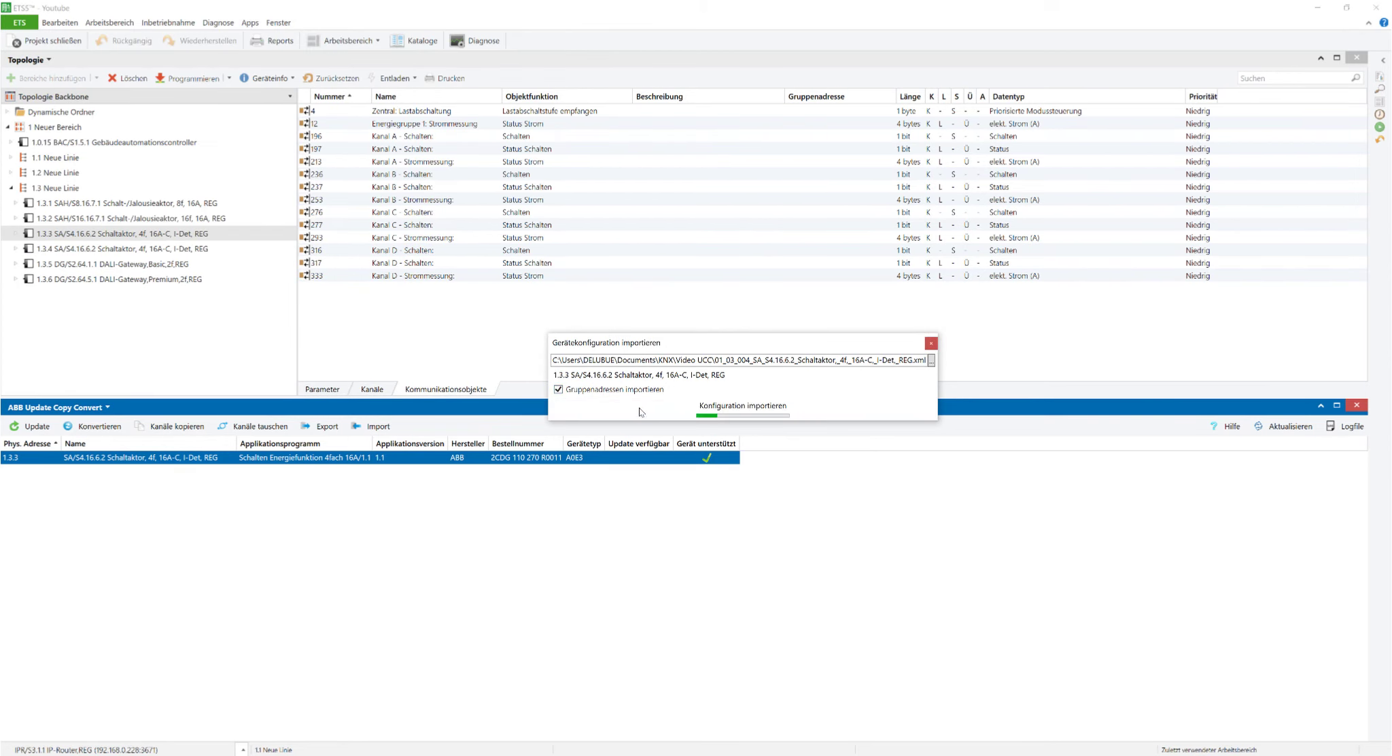